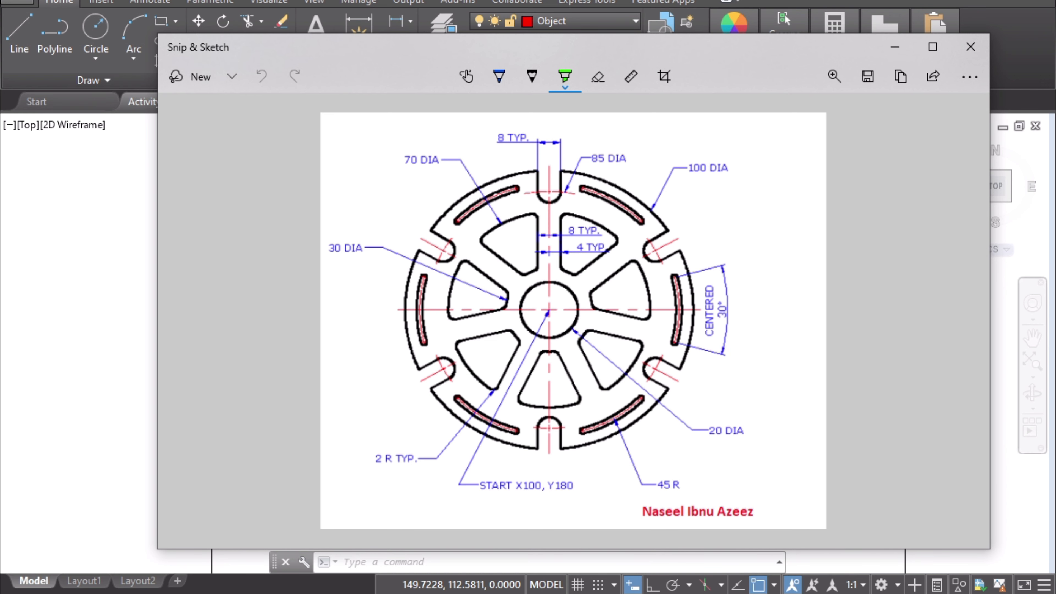
Switch from the Snip & Sketch reference image to the Activity-11 drawing in AutoCAD.
left_click(309, 592)
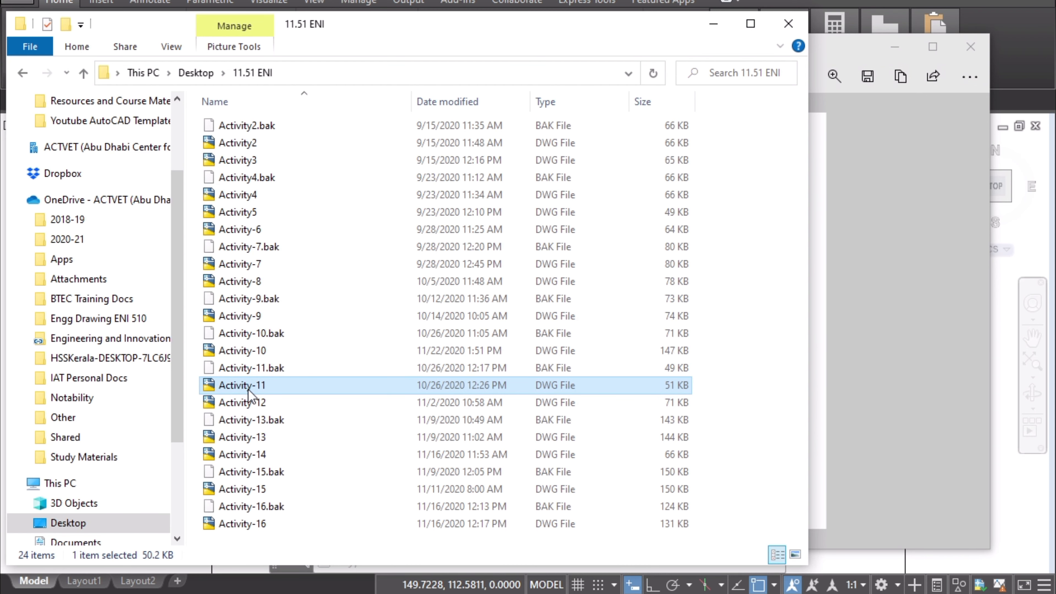
left_click(713, 24)
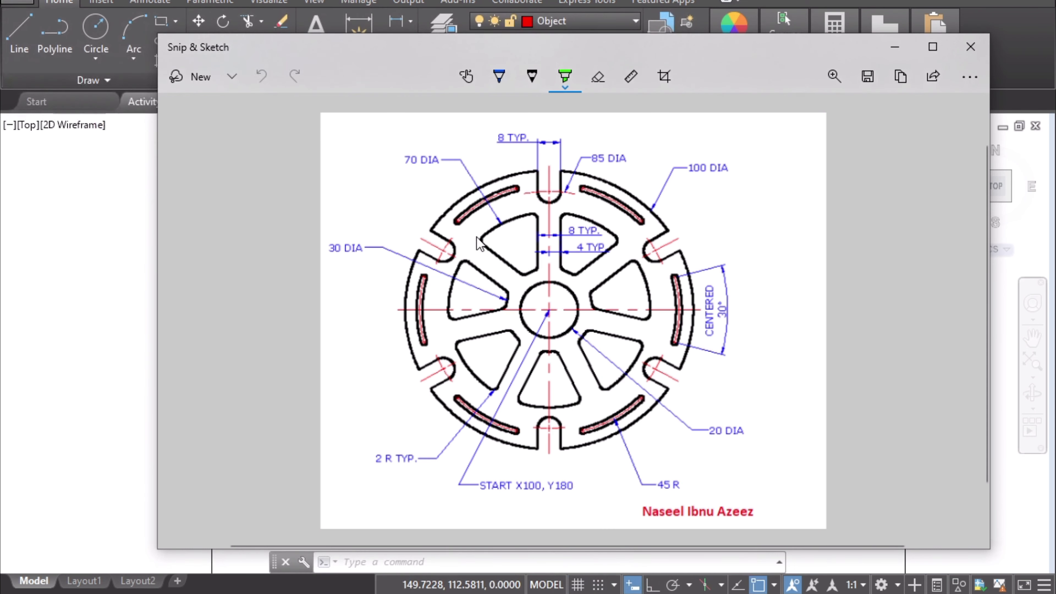
left_click_drag(364, 54, 366, 79)
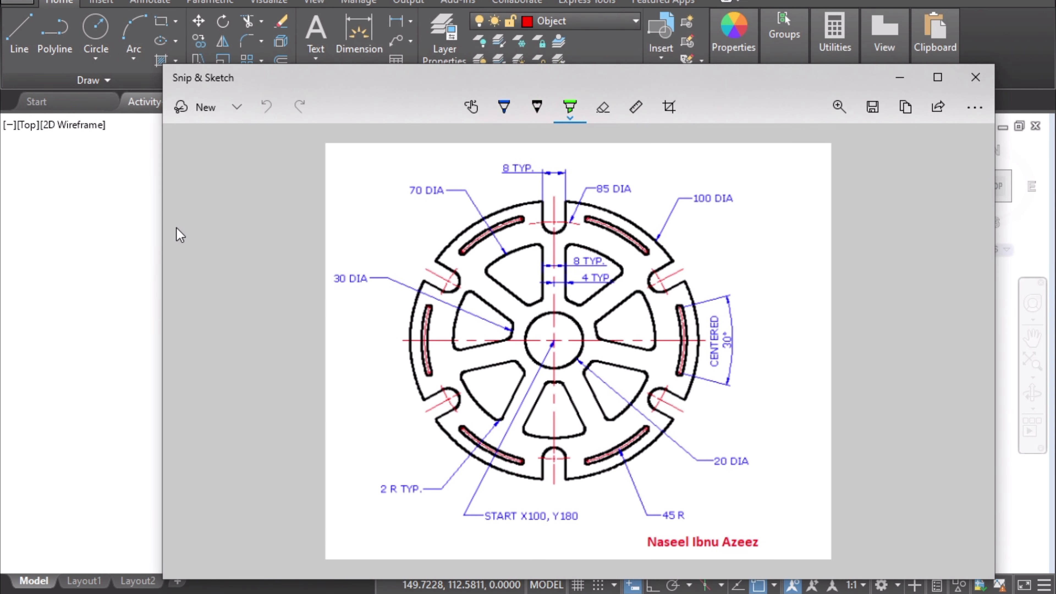
left_click(129, 252)
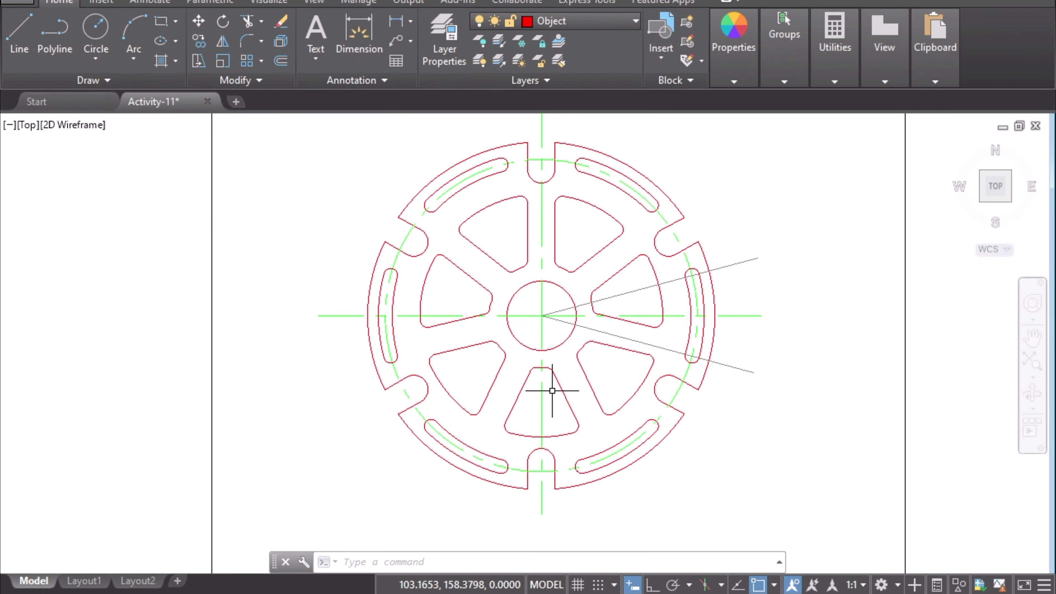
Create a new layer named "dimensions" and make it the current layer.
left_click(460, 71)
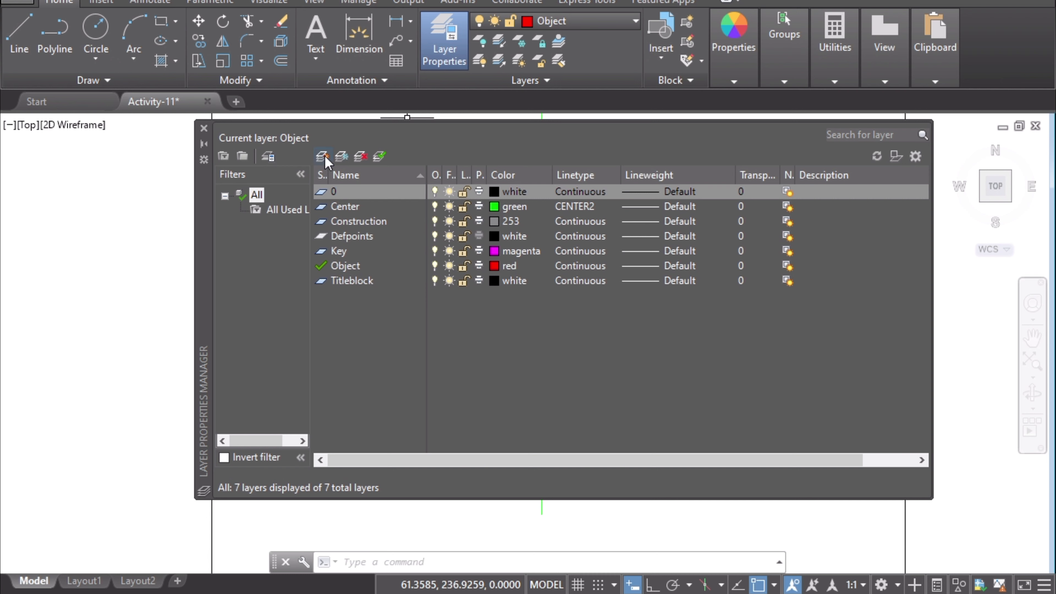
left_click(325, 158)
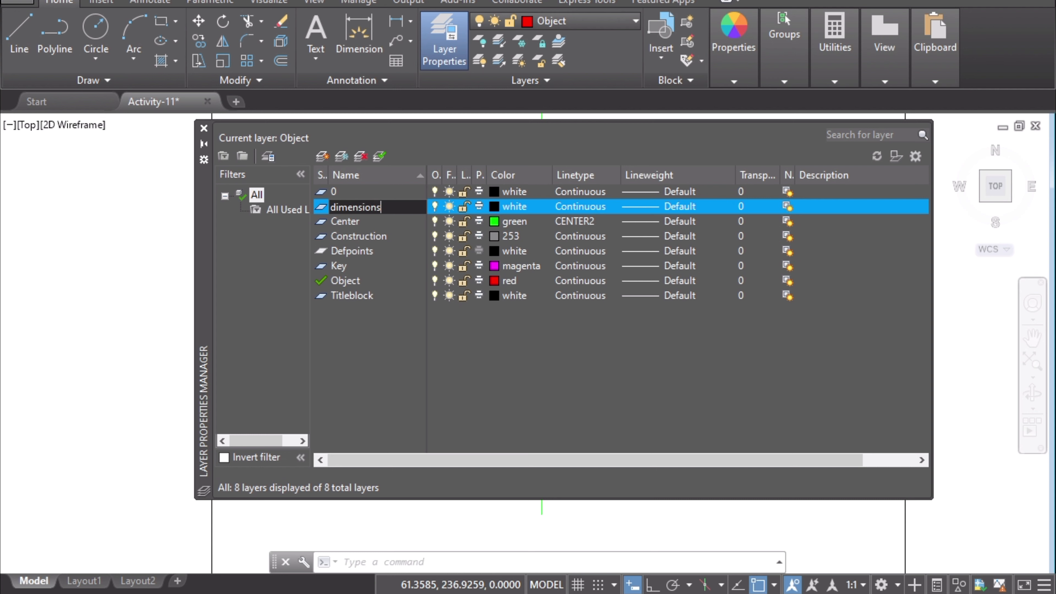
left_click(377, 327)
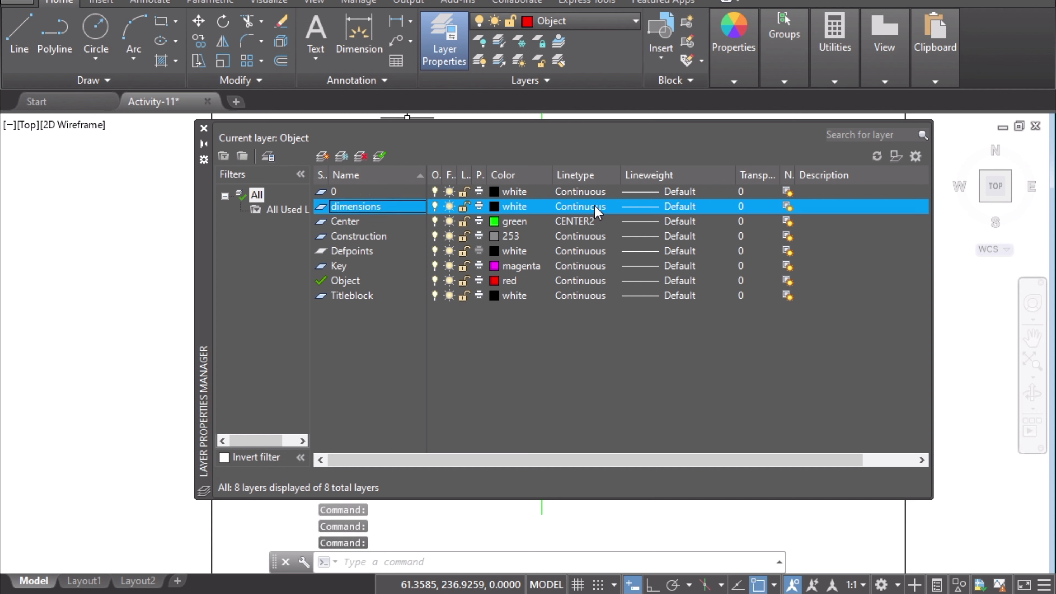
left_click(203, 129)
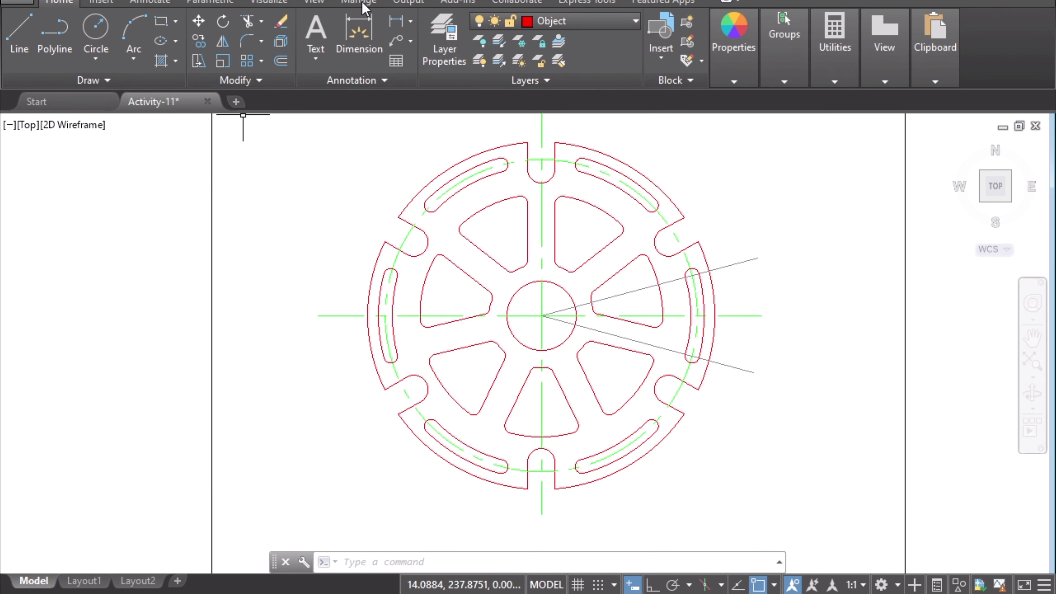
left_click(550, 23)
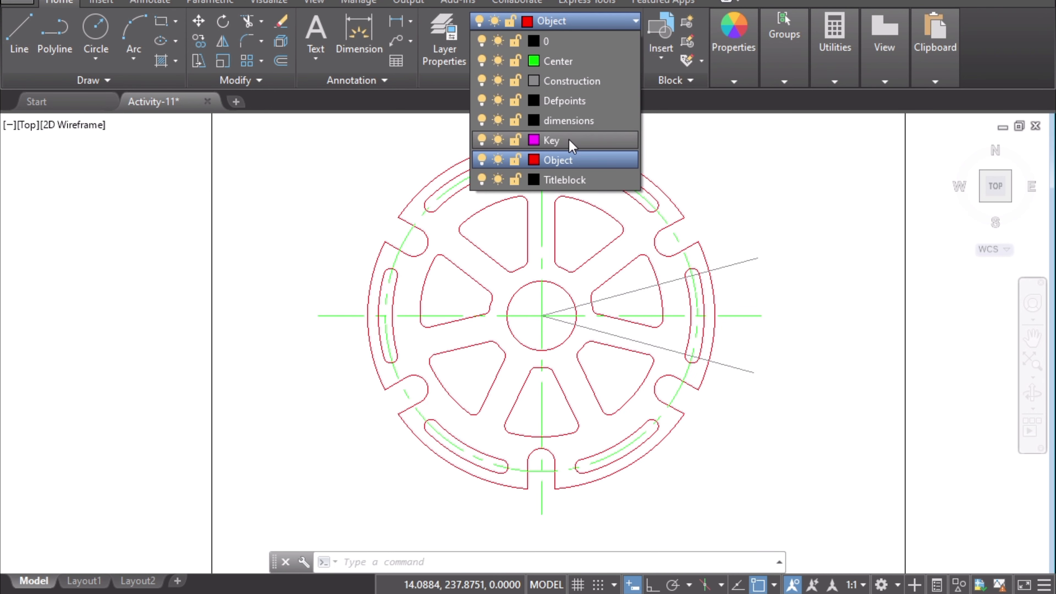
left_click(571, 122)
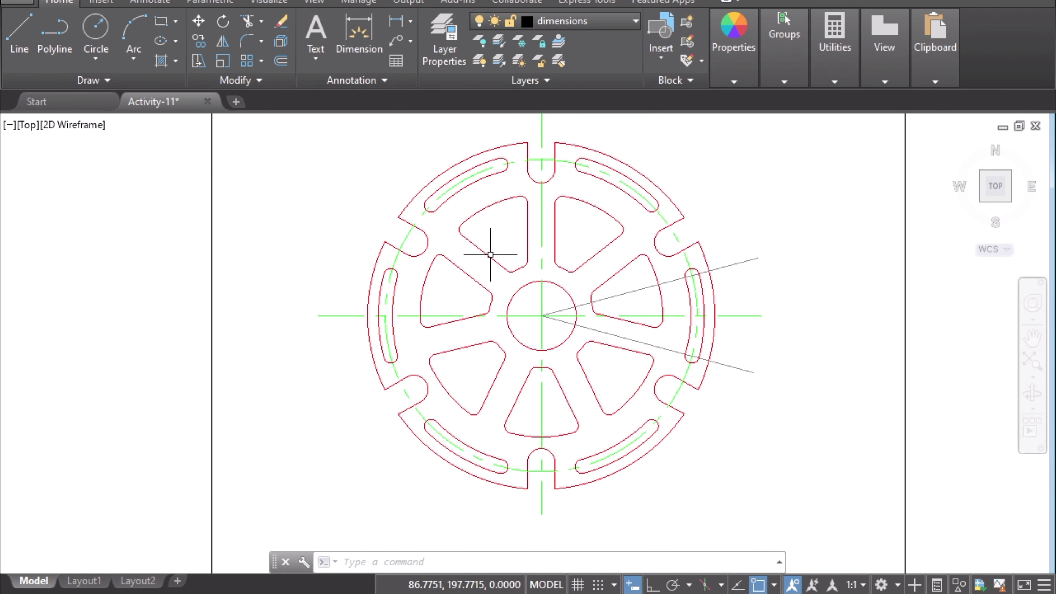
Make Standard the current dimension style in the Dimension Style Manager.
left_click(142, 5)
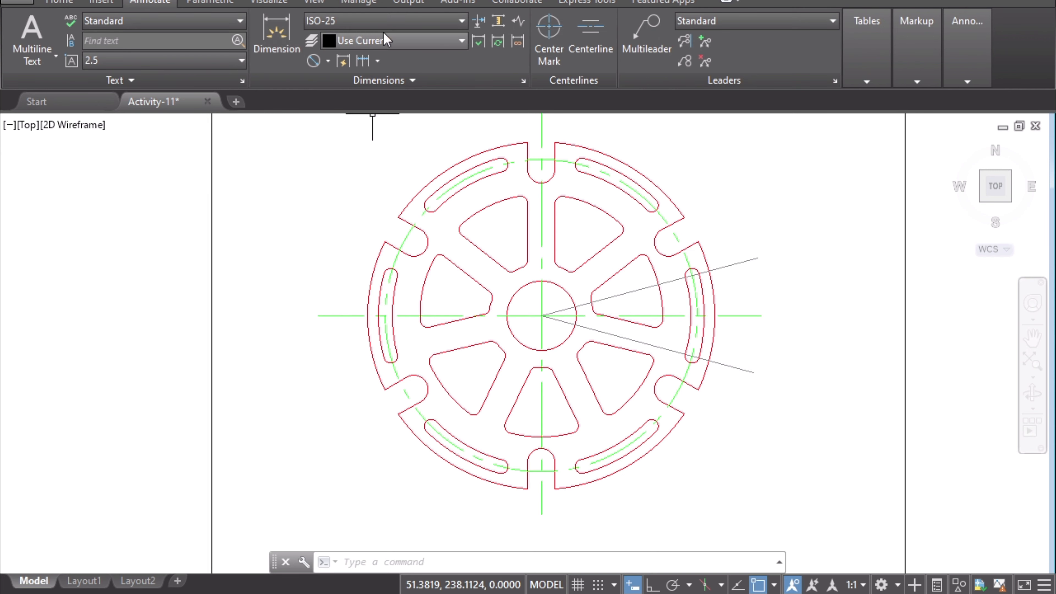
left_click(330, 20)
left_click(382, 123)
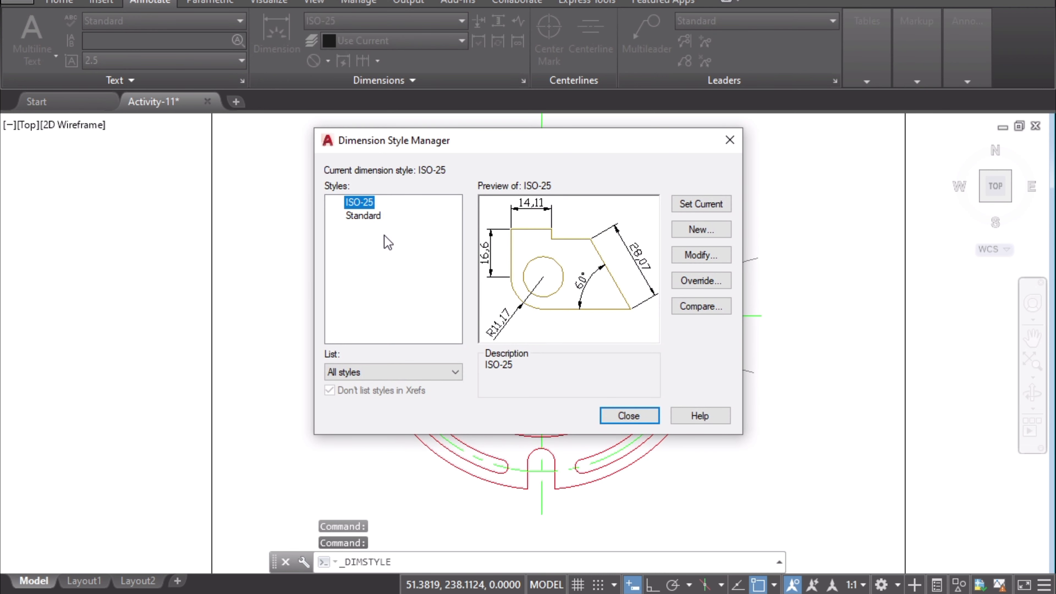
left_click(356, 217)
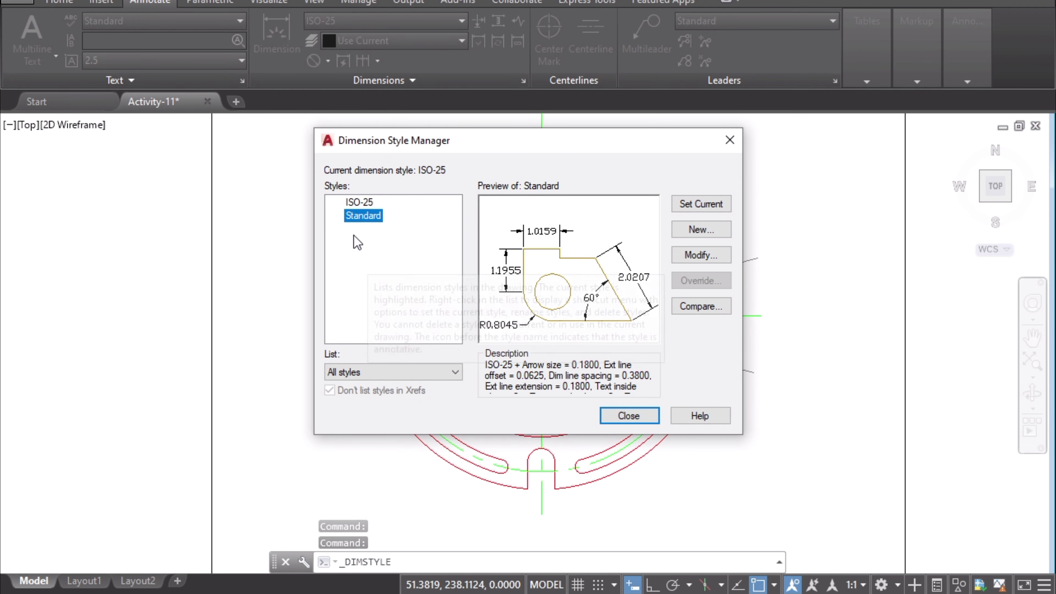
left_click(358, 202)
left_click(364, 216)
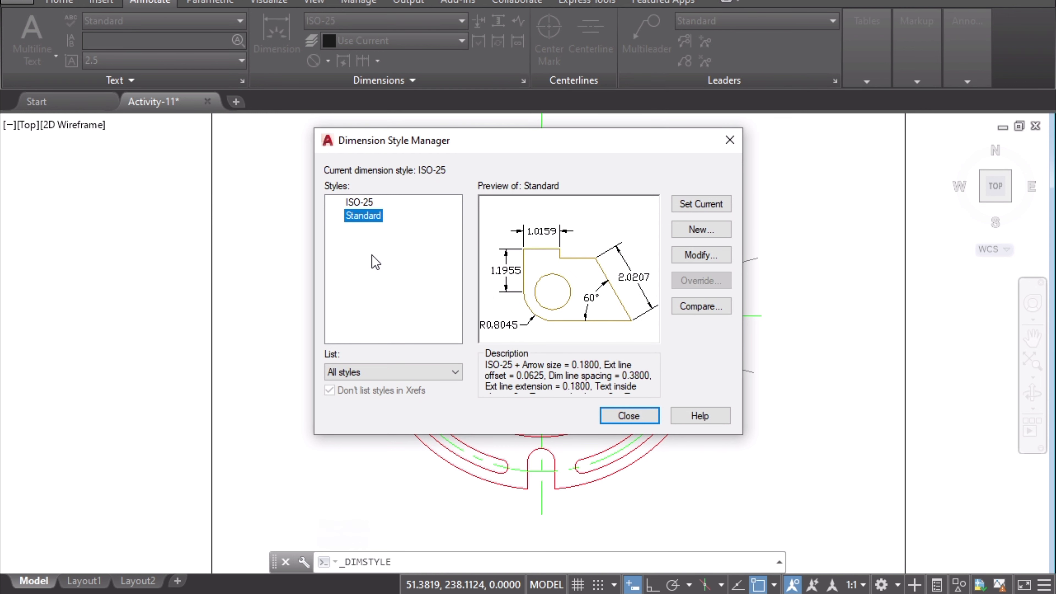
left_click(707, 205)
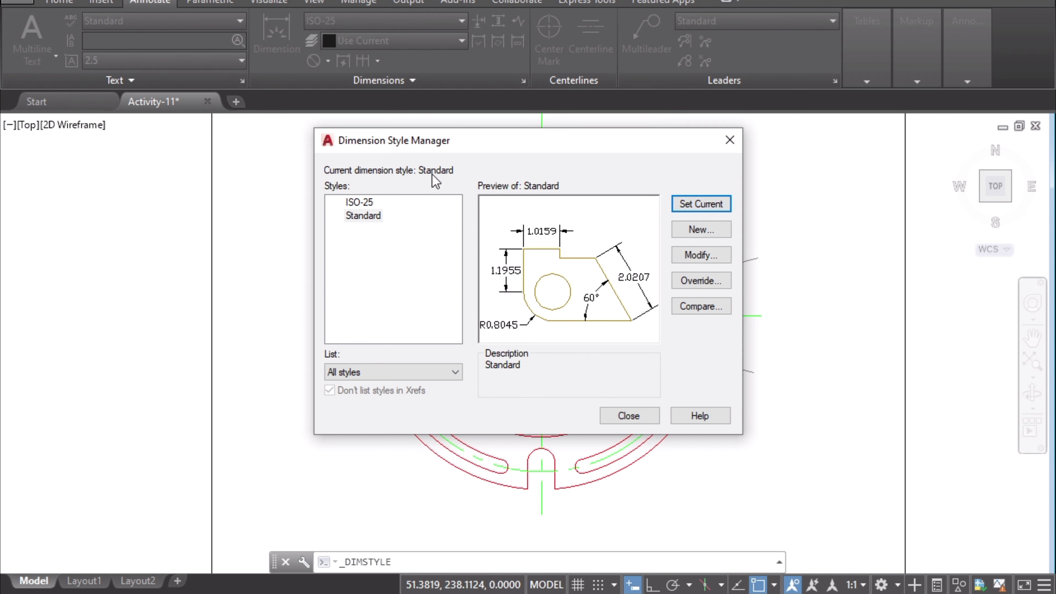
Modify the Standard dimension style to use an arrow size of 3.
left_click(693, 254)
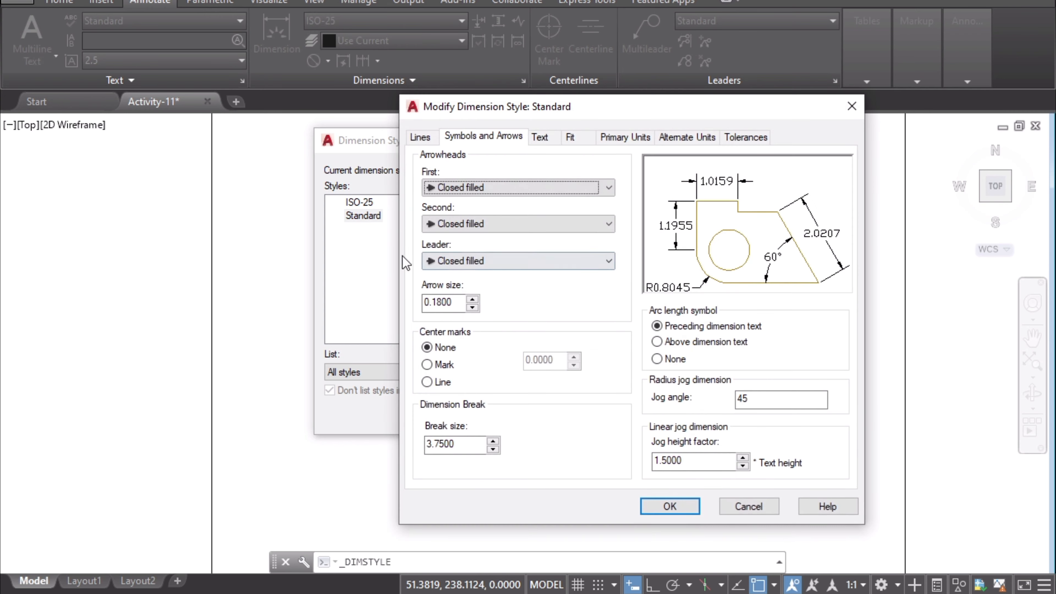
left_click(420, 137)
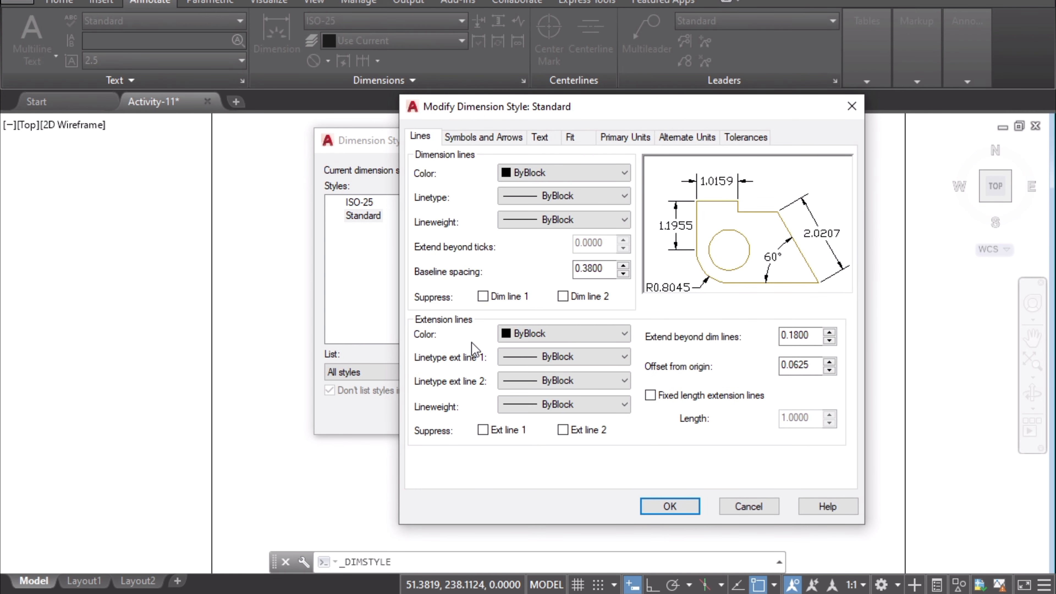
left_click(498, 141)
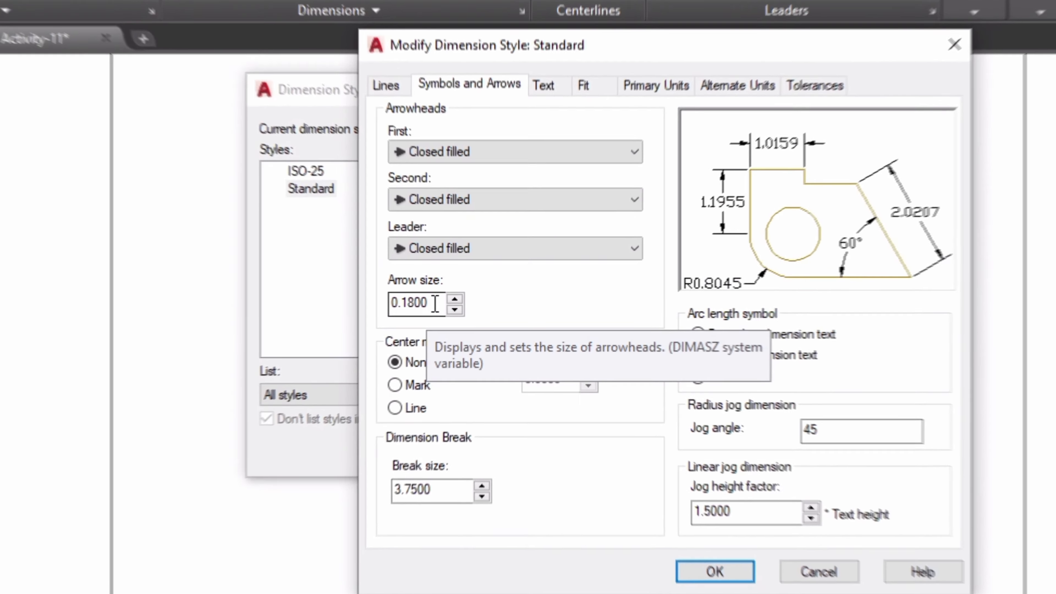
left_click(457, 302)
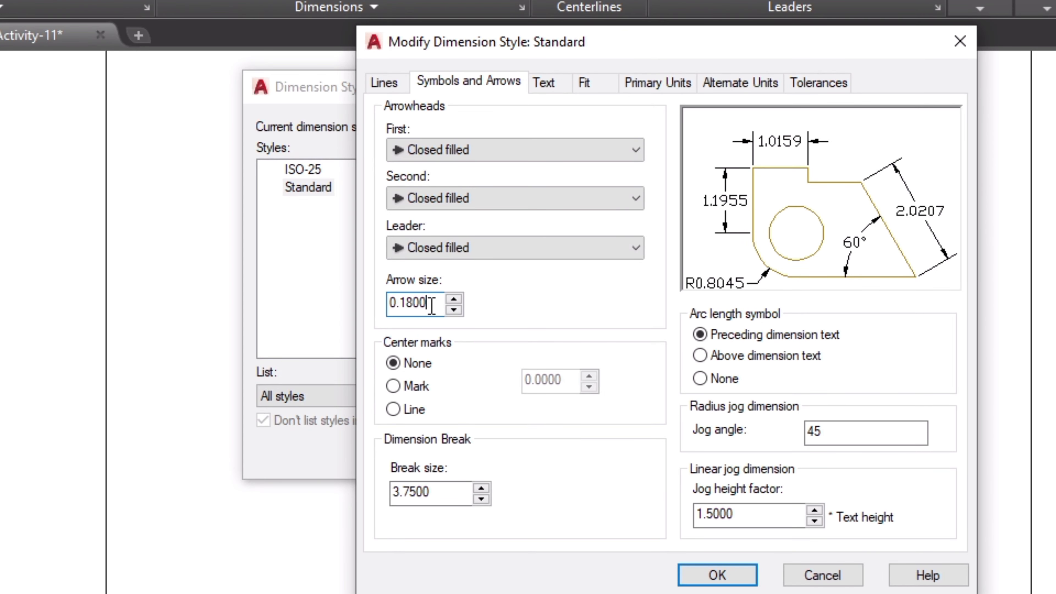
double_click(431, 306)
type("3")
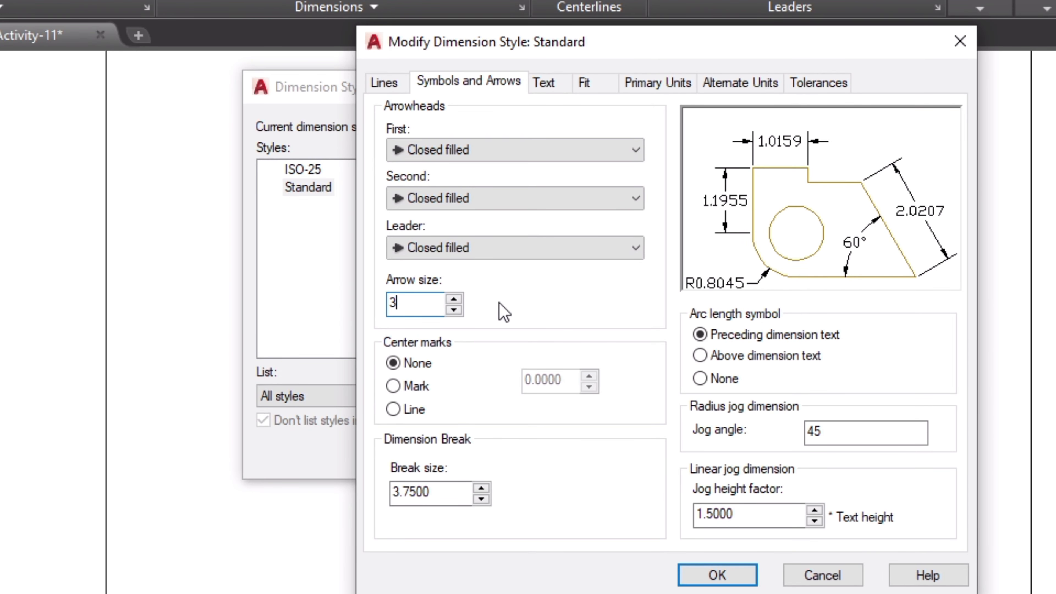
Set the Standard style's dimension text height to 4 and its linear precision to 0.00.
left_click(557, 85)
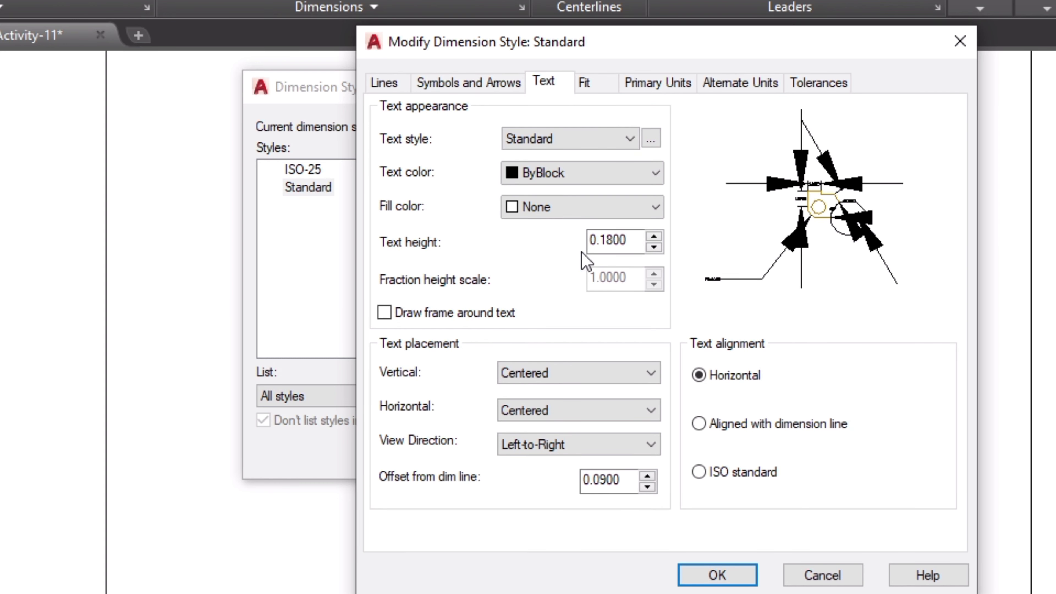
double_click(623, 241)
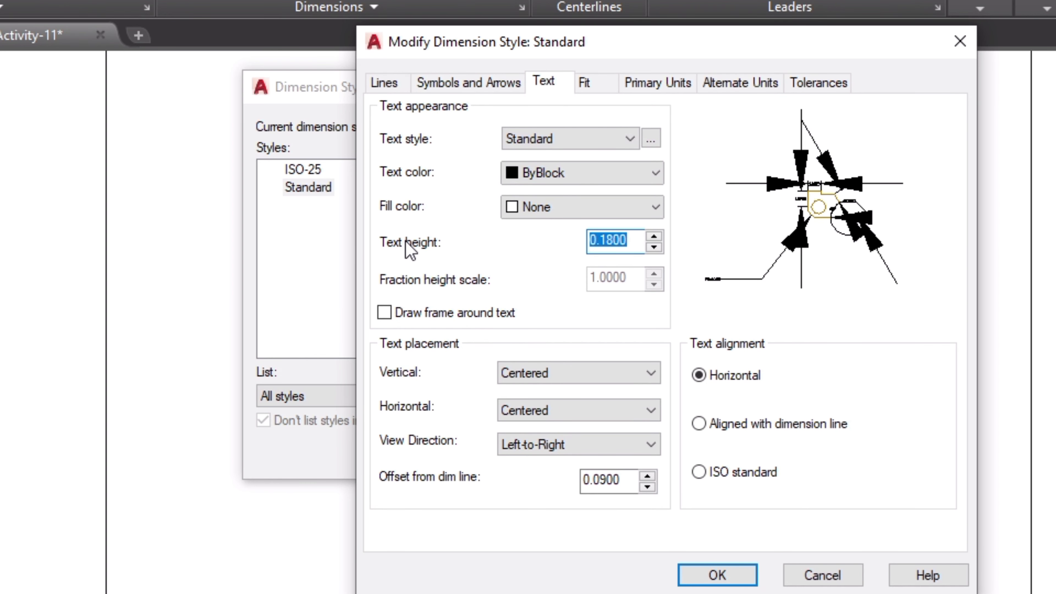
type("4")
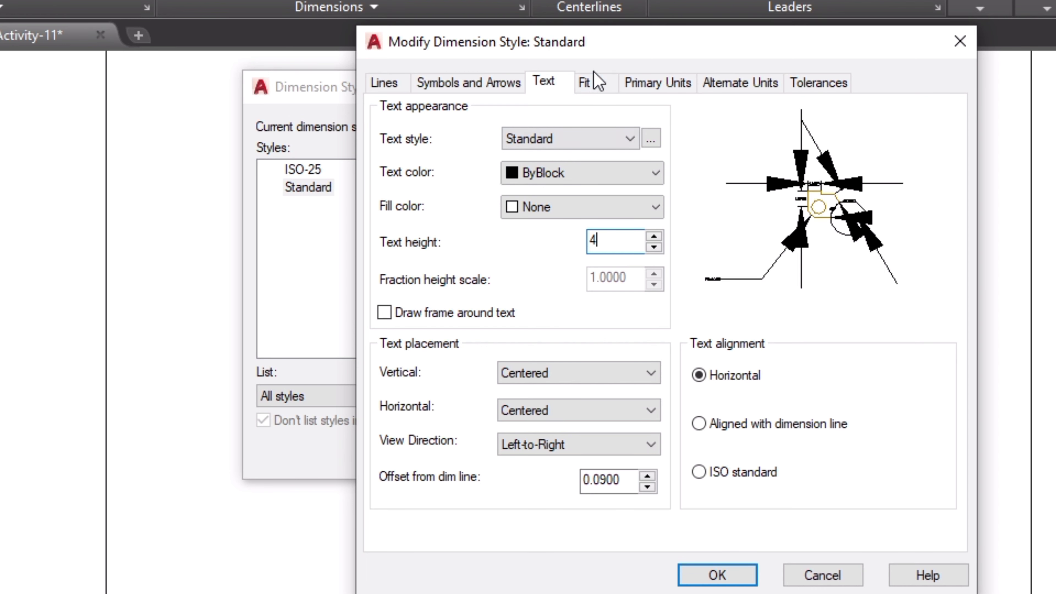
left_click(651, 85)
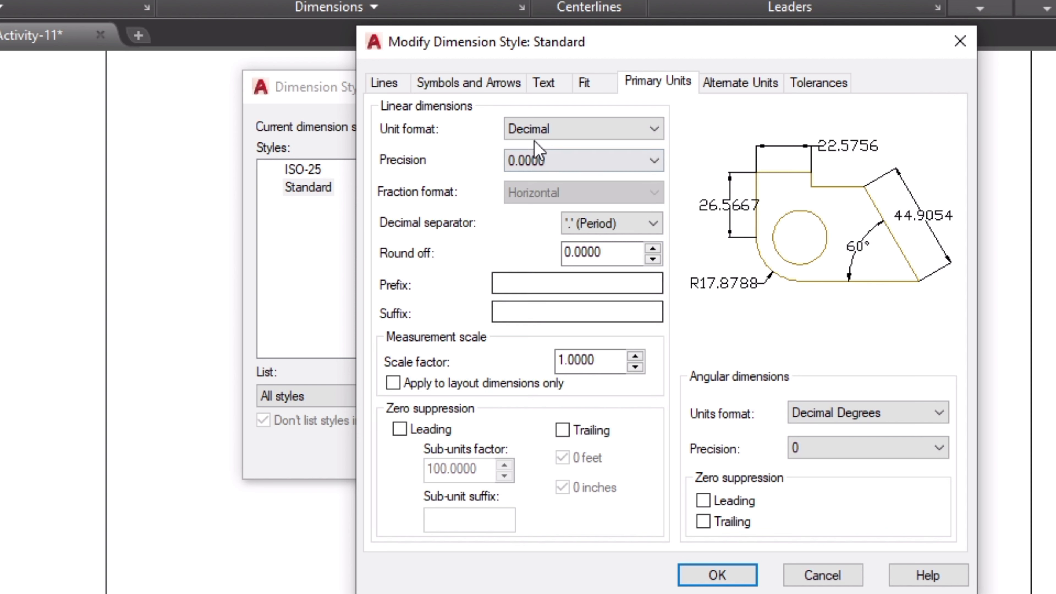
left_click(547, 160)
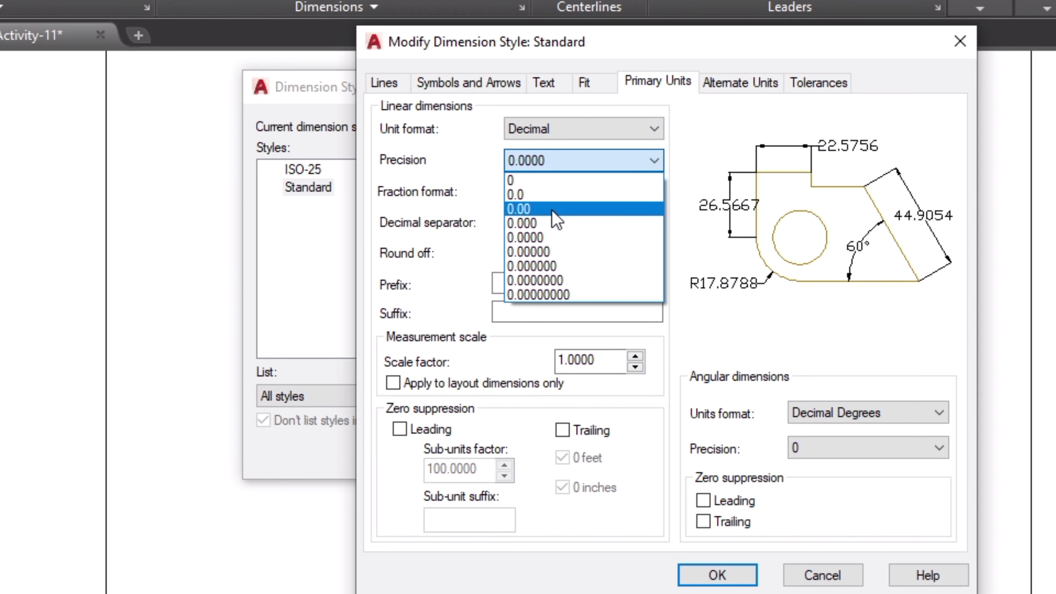
left_click(556, 220)
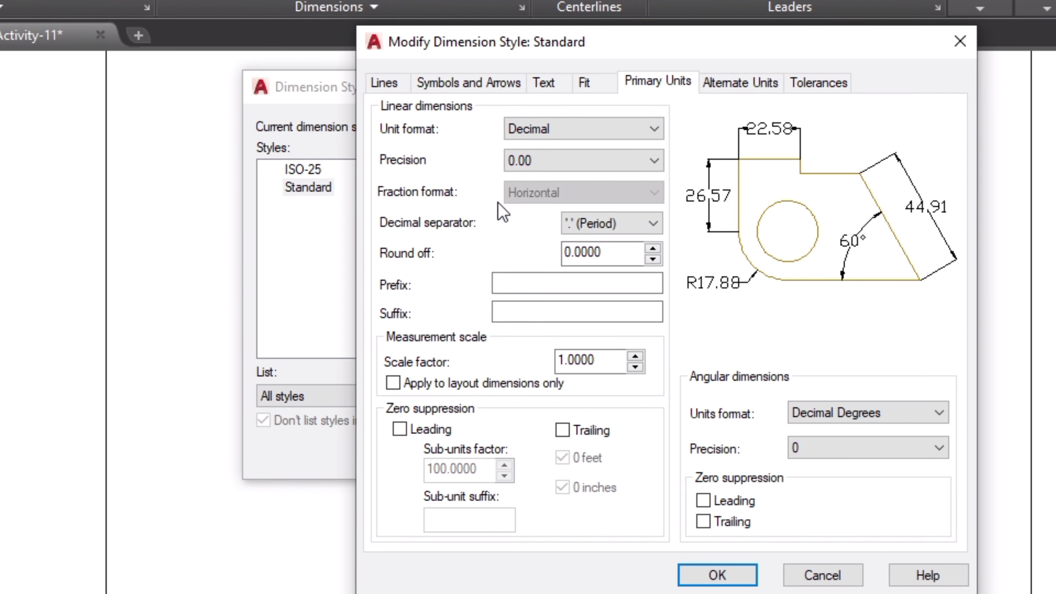
Set the Standard style's center marks to None, save the style changes and close the Dimension Style Manager.
left_click(493, 101)
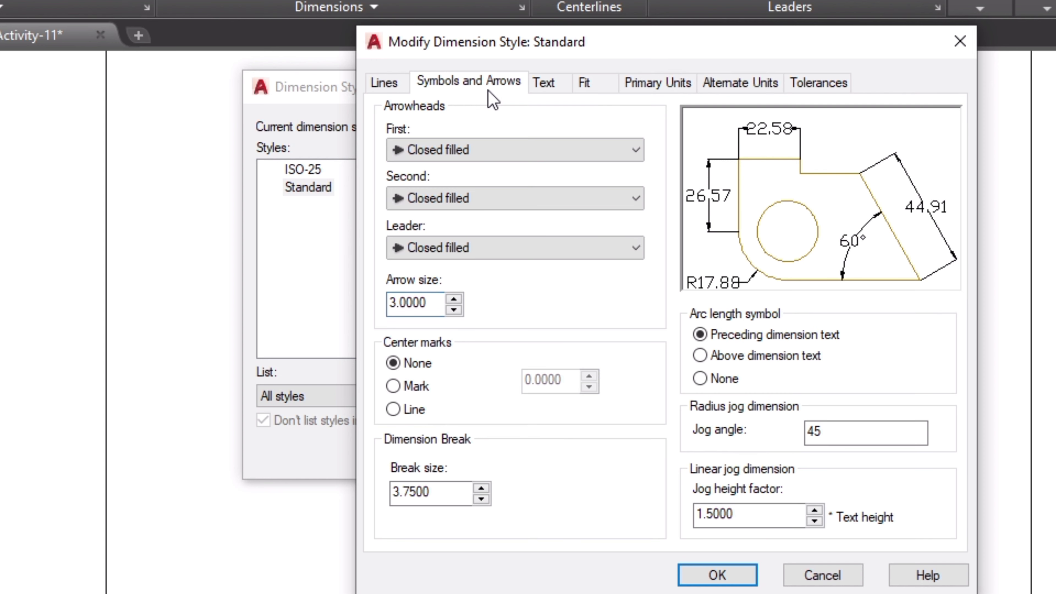
left_click(394, 386)
left_click(395, 363)
left_click(396, 389)
left_click(394, 361)
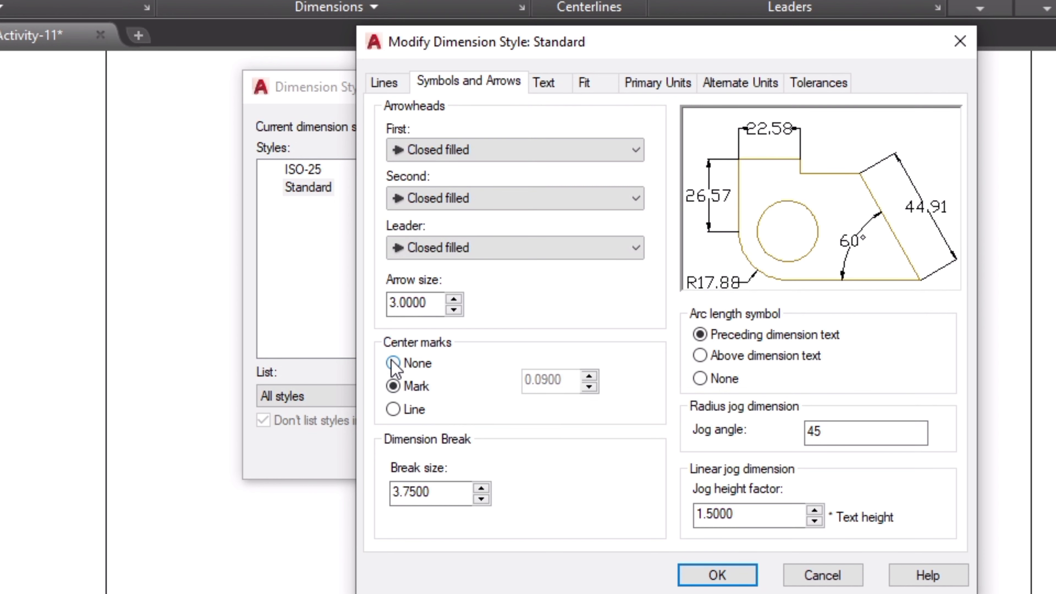
left_click(717, 575)
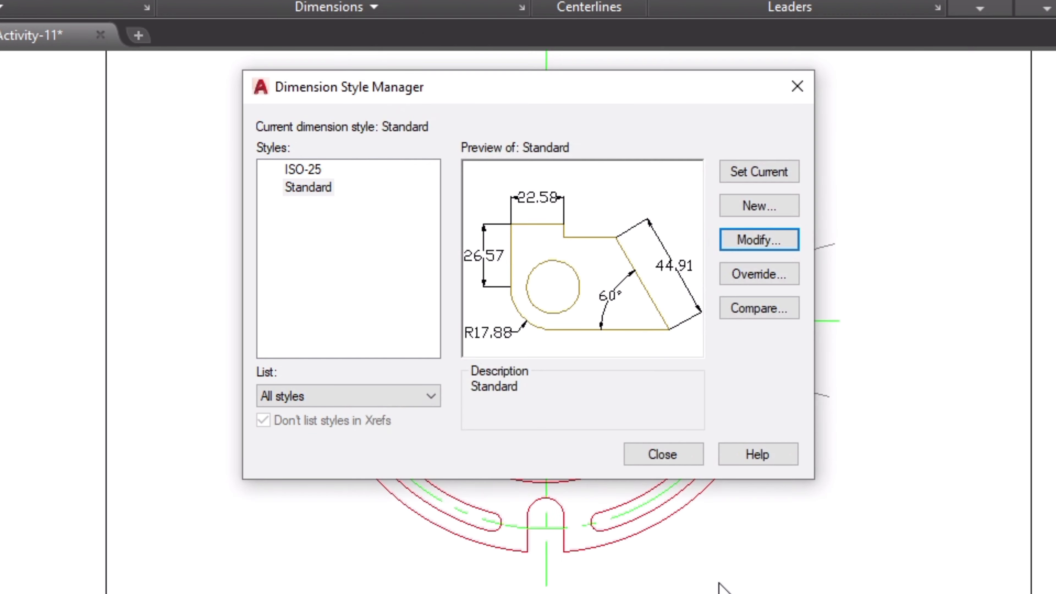
left_click(661, 456)
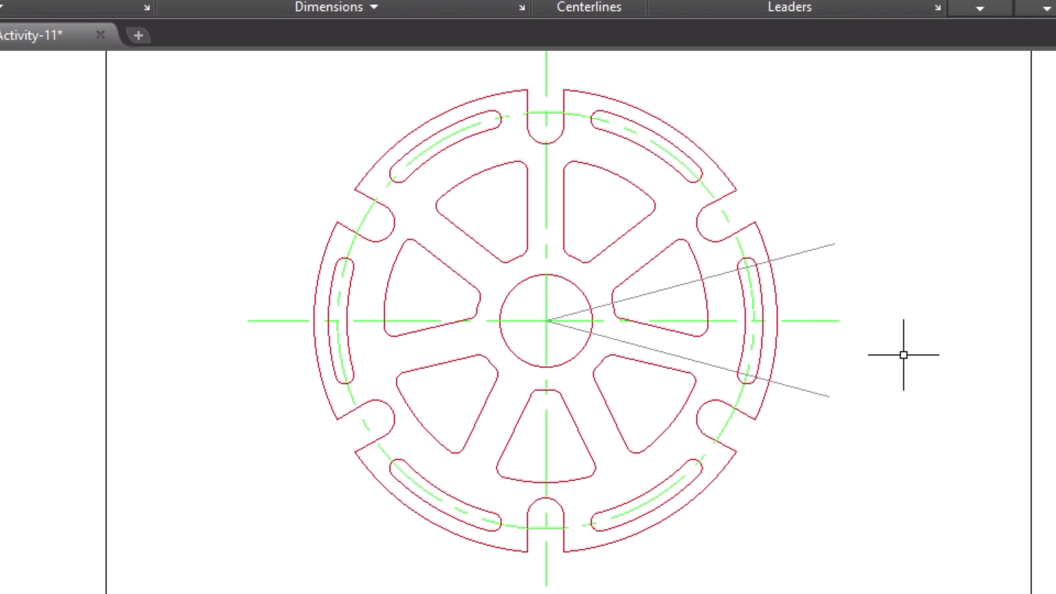
Add a diameter dimension to the wheel's upper-right outer arc, placing its text outside the wheel at the upper right.
mouse_move(814, 174)
middle_mouse_down()
mouse_move(782, 206)
mouse_move(796, 180)
middle_mouse_up()
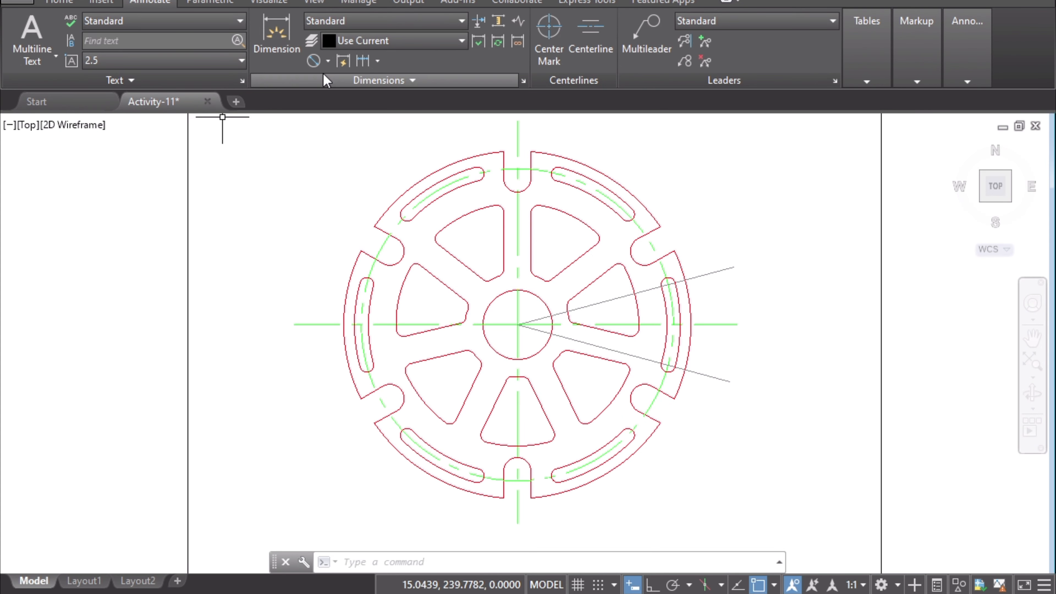
left_click(328, 61)
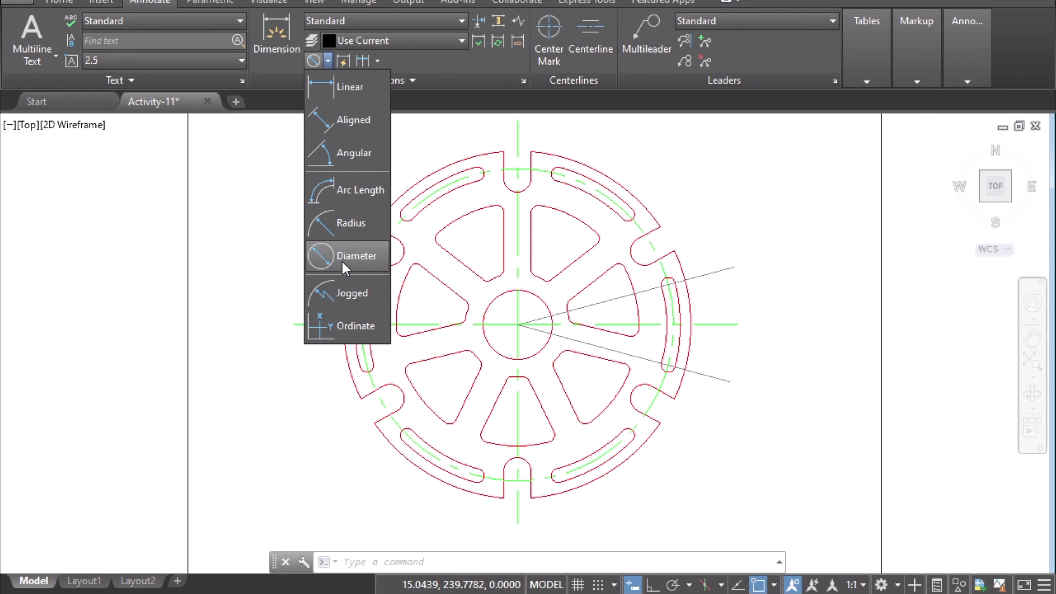
left_click(332, 258)
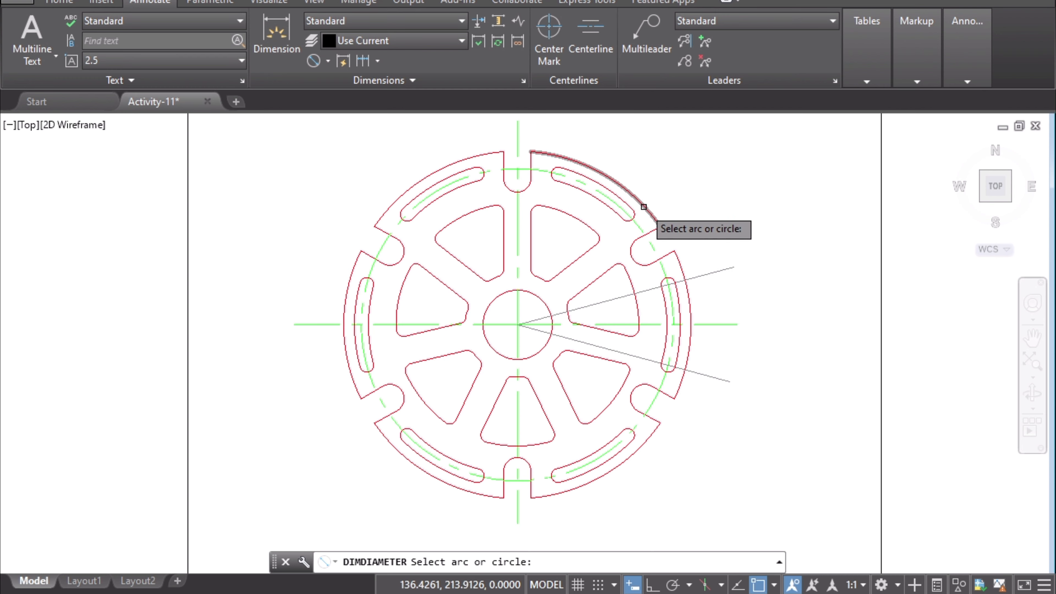
left_click(647, 209)
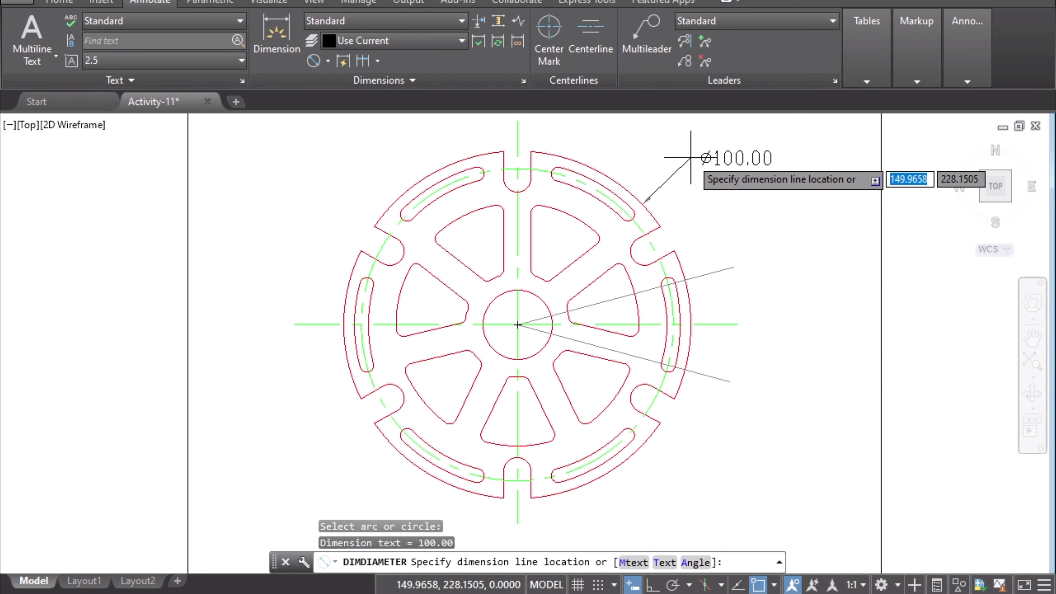
left_click(690, 157)
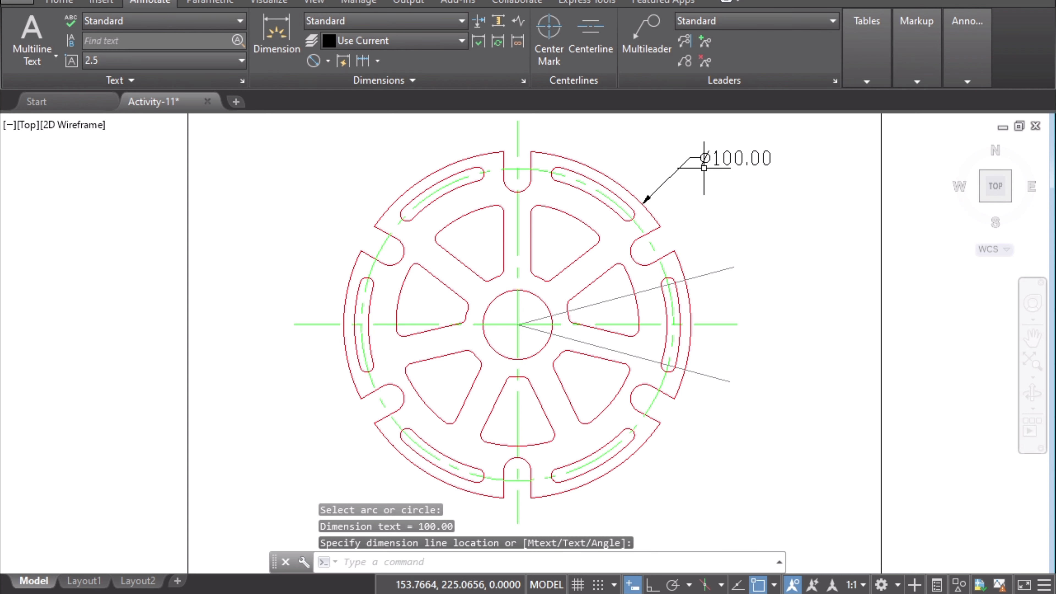
Add diameter dimensions to the left window's outer arc and the upper-left window's inner arc, placing both texts outside the wheel.
key("Return")
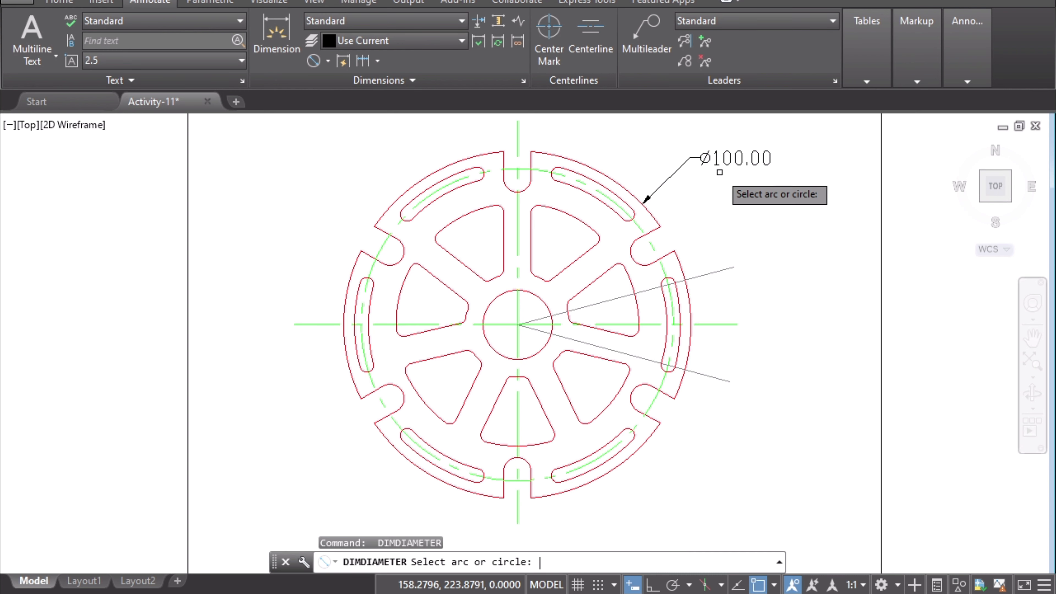
left_click(404, 288)
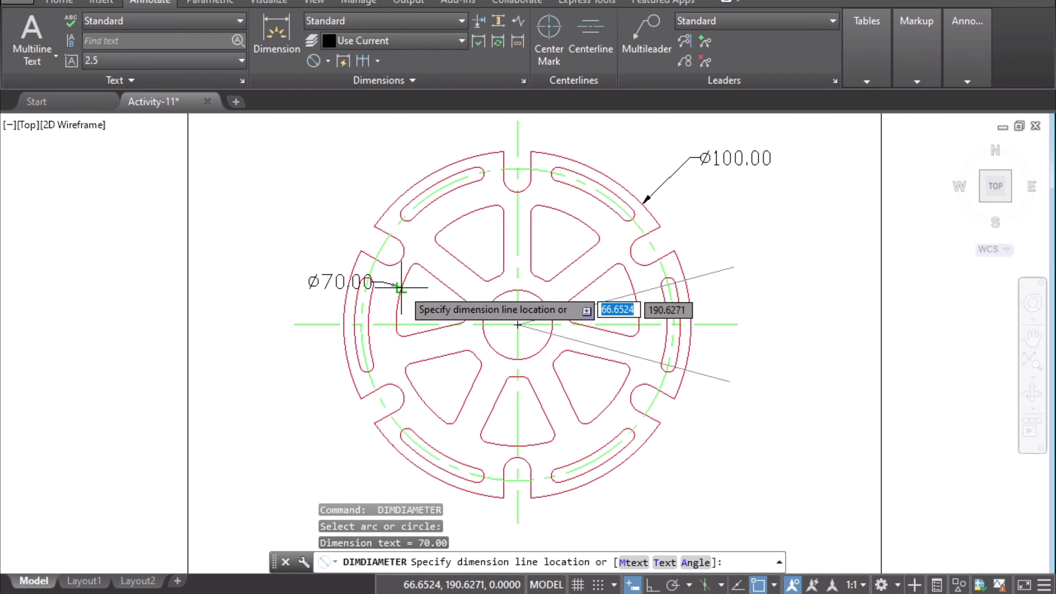
left_click(278, 247)
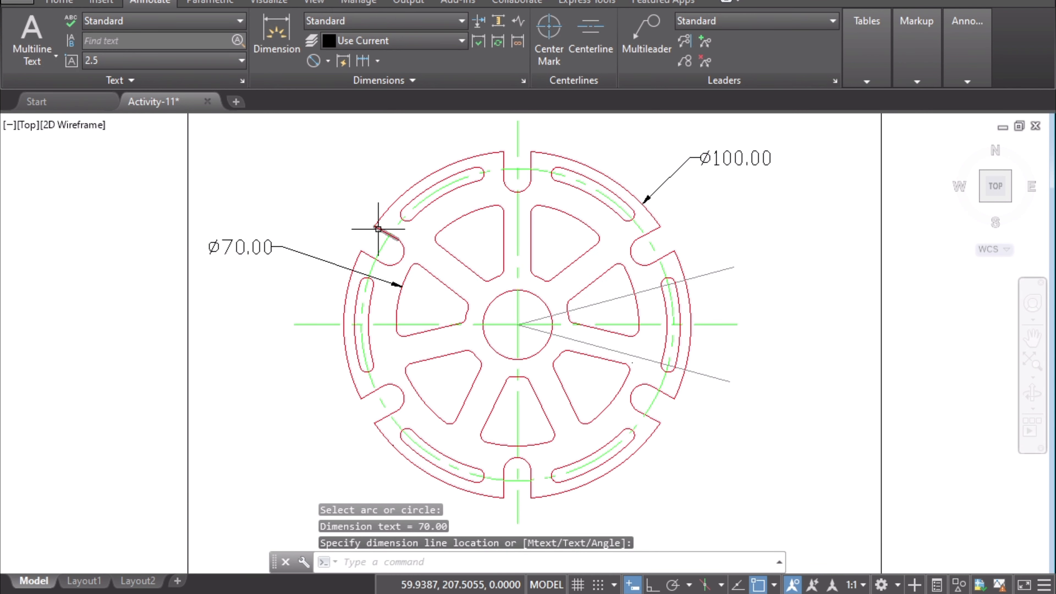
key("Return")
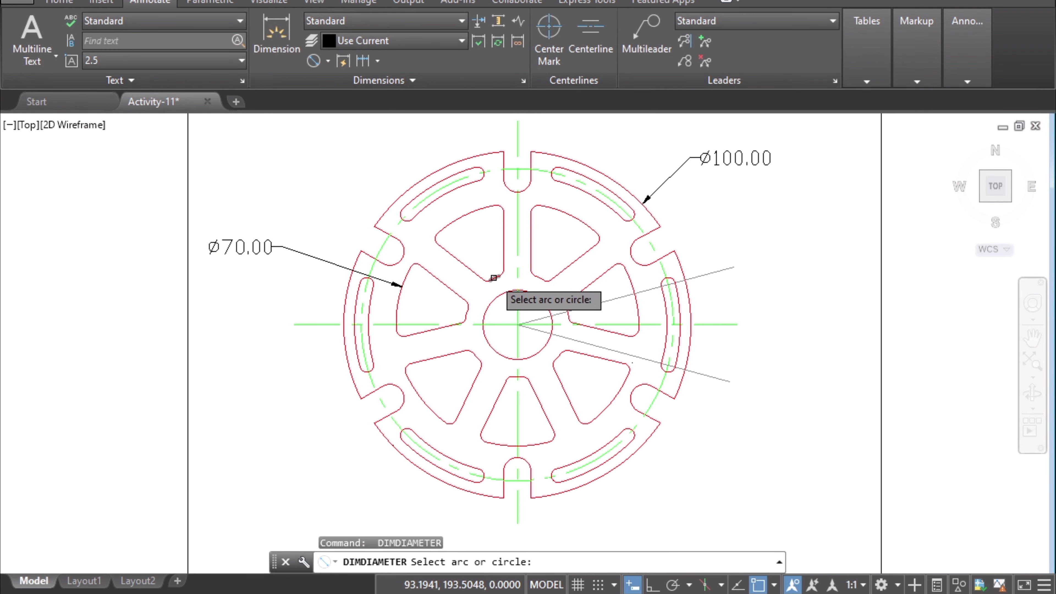
left_click(491, 277)
left_click(381, 149)
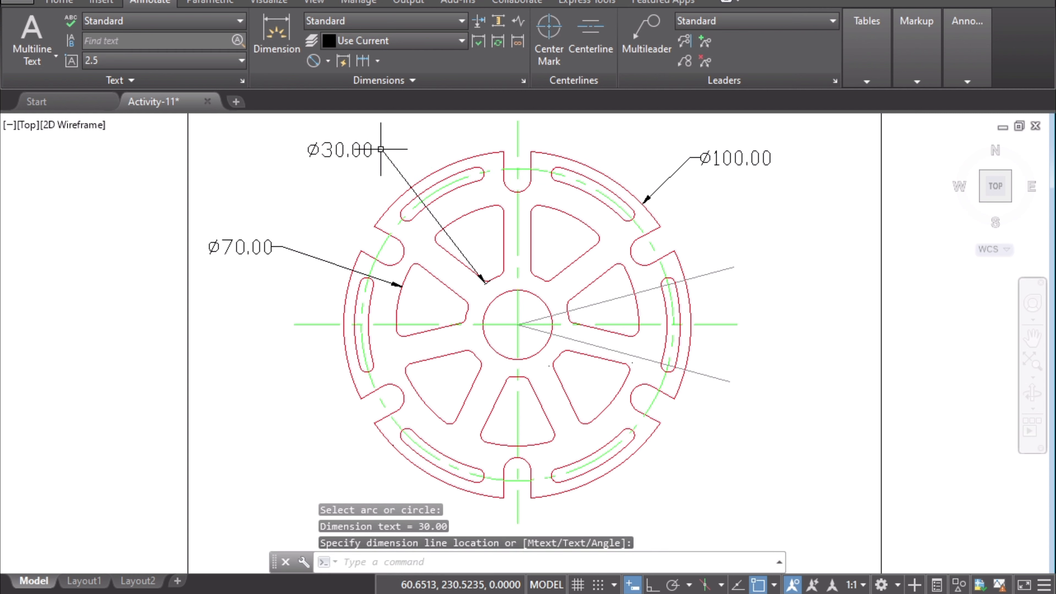
Try a diameter dimension on the dashed centerline circle with its text outside the wheel's right side, and erase it.
key("Return")
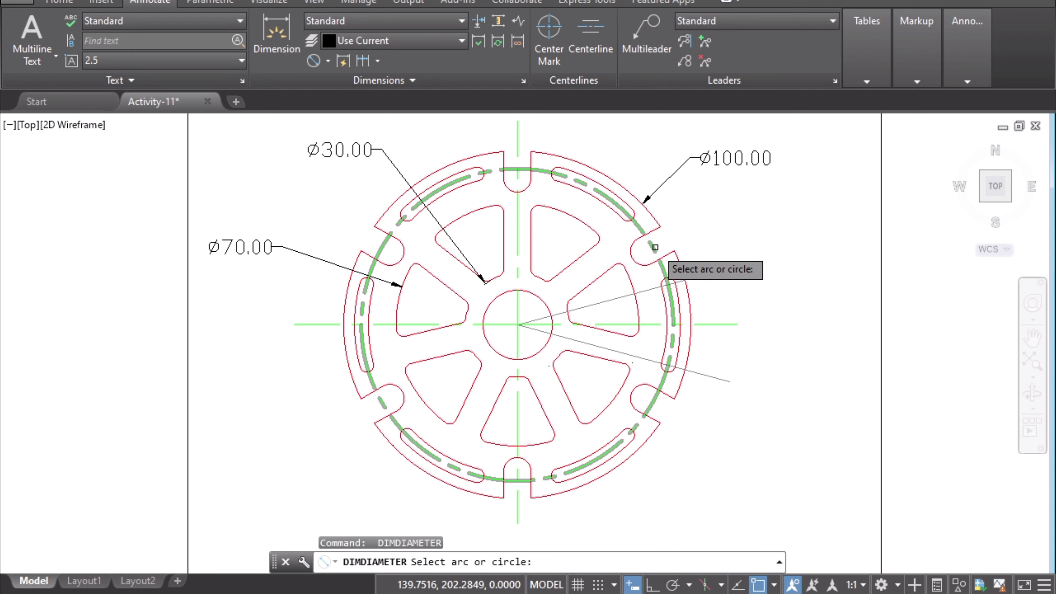
left_click(654, 246)
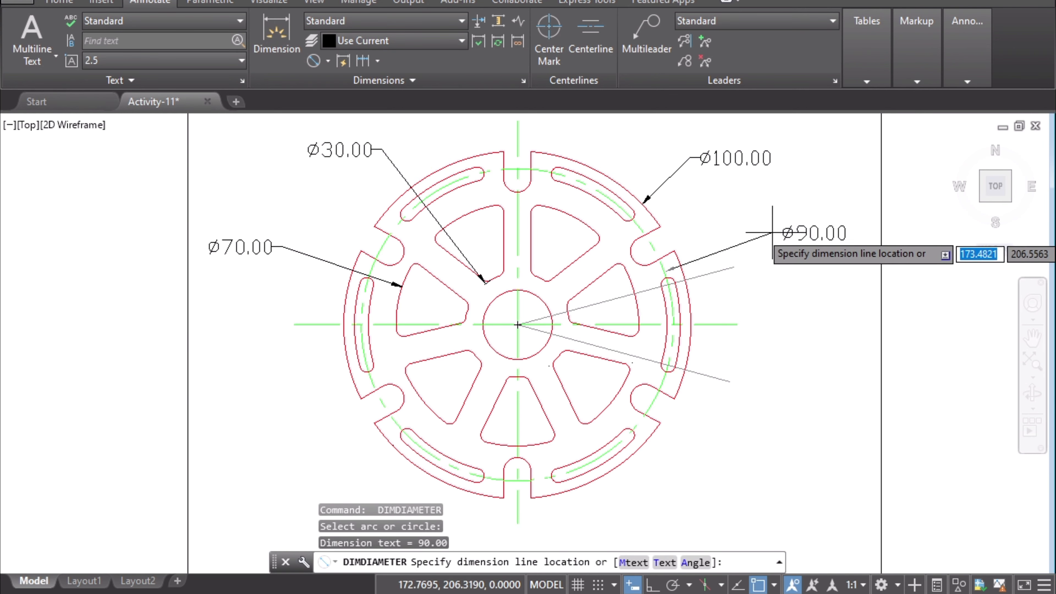
left_click(774, 229)
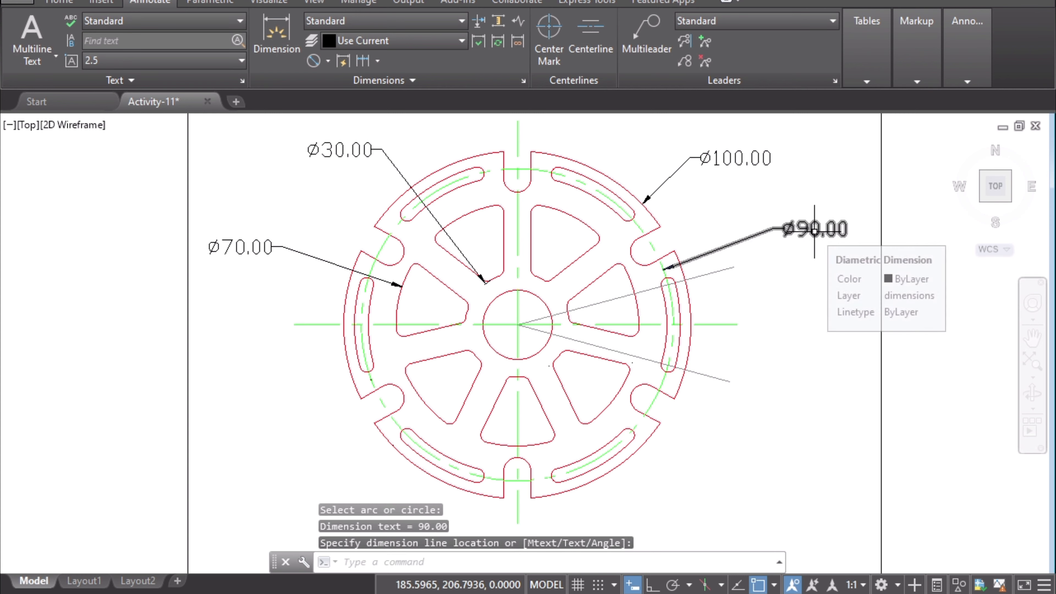
left_click(814, 230)
right_click(814, 229)
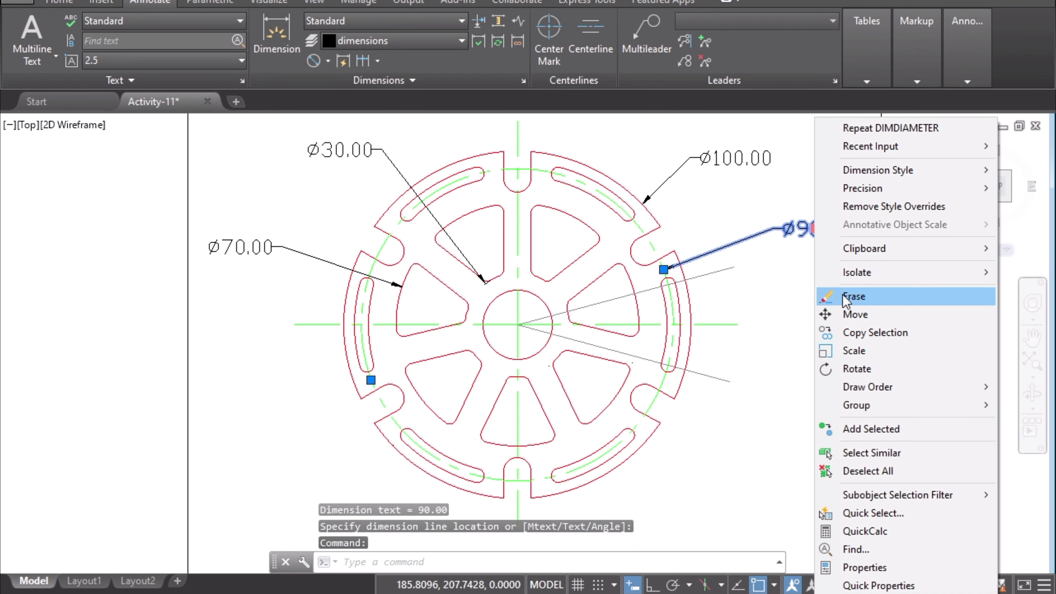
left_click(854, 296)
Add a radius dimension to the dashed centerline circle, placing its text outside the wheel at the lower right.
left_click(328, 62)
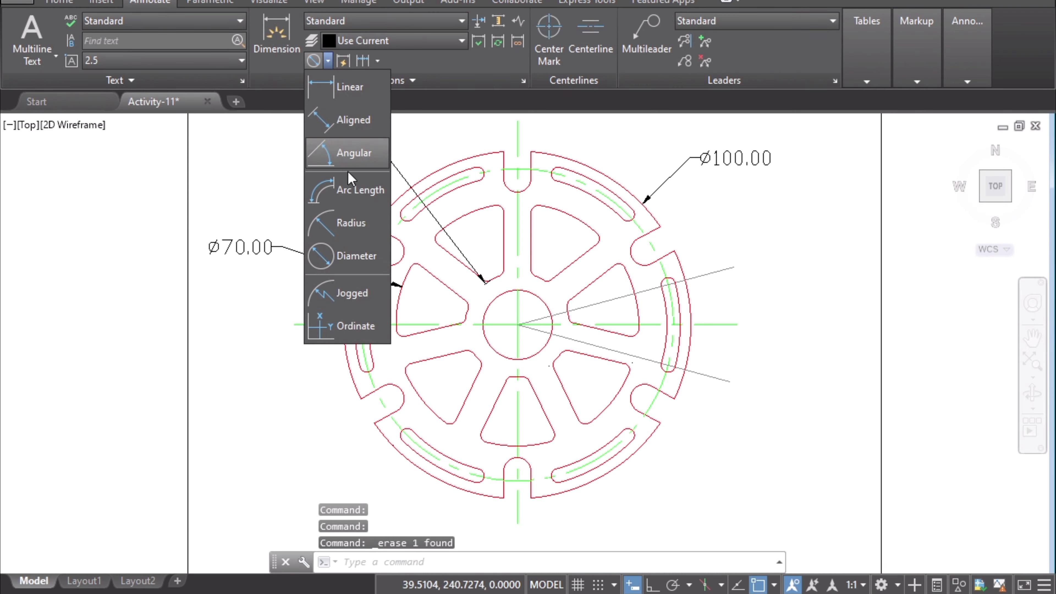
left_click(361, 231)
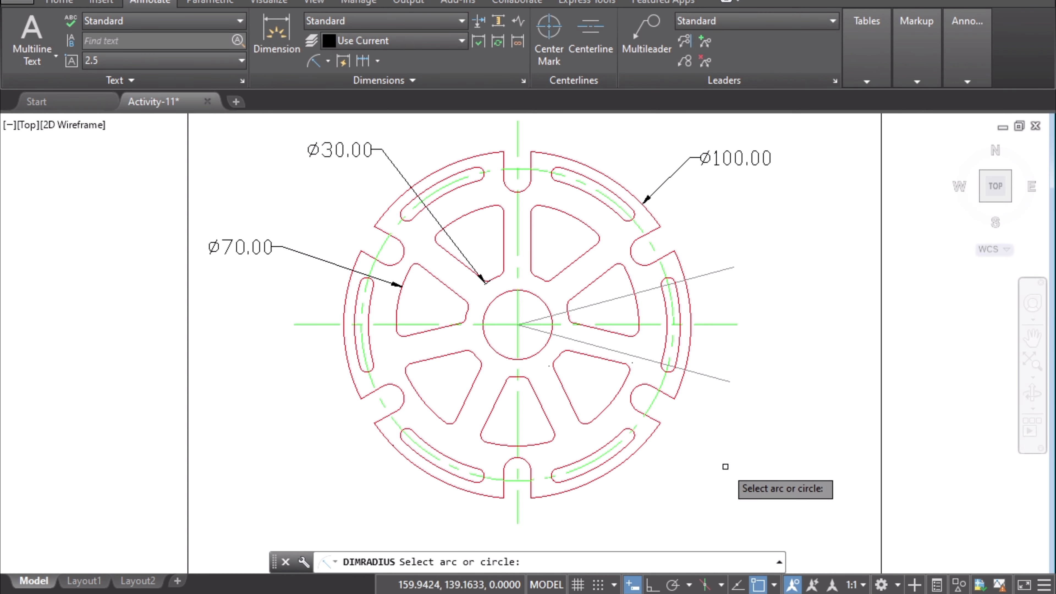
left_click(653, 399)
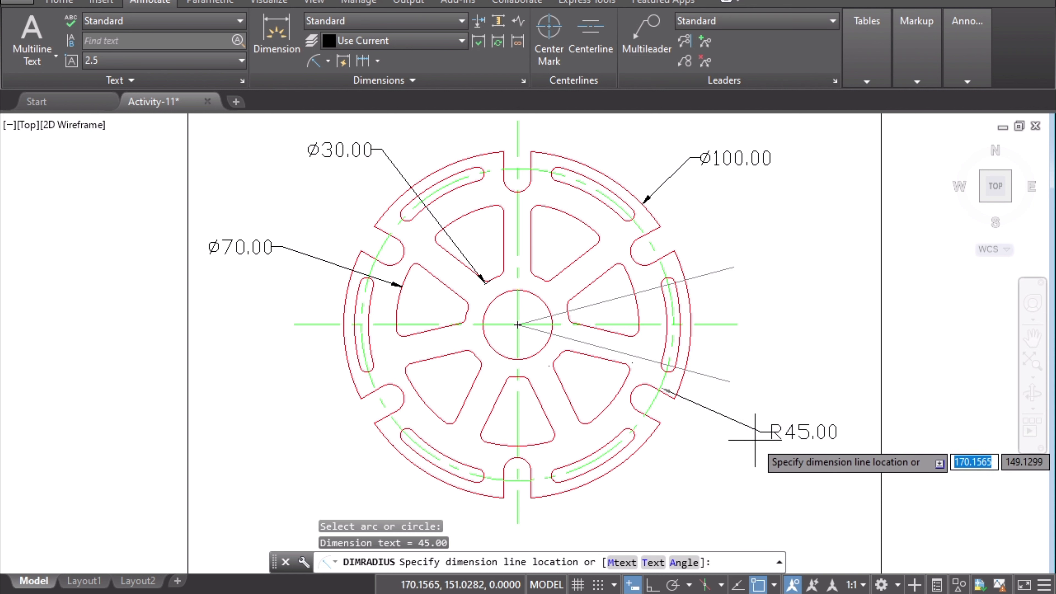
left_click(747, 451)
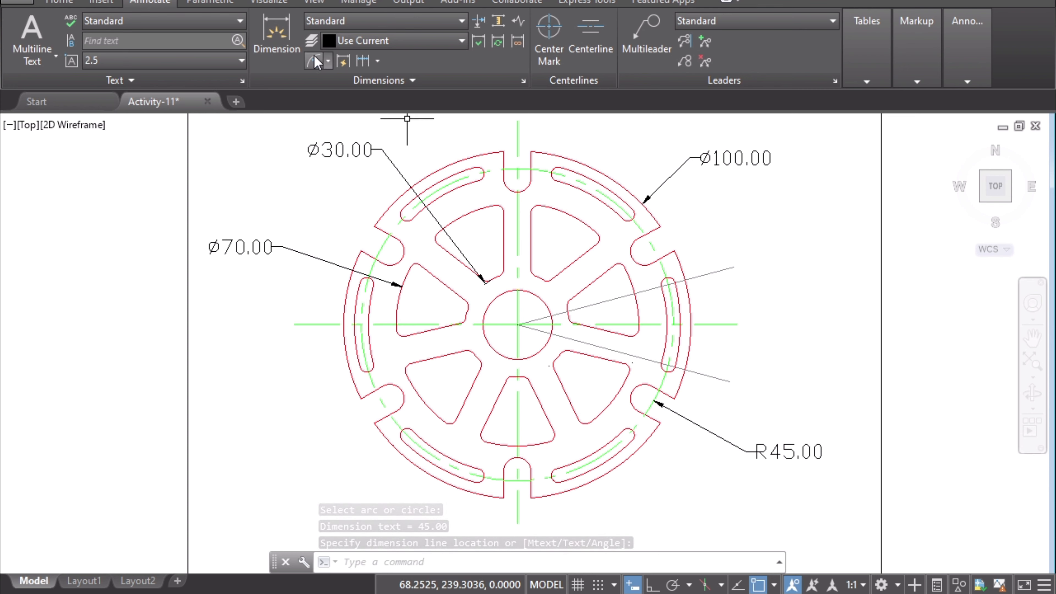
Add a diameter dimension to the central hub circle, placing its text outside the wheel at the lower left.
left_click(328, 61)
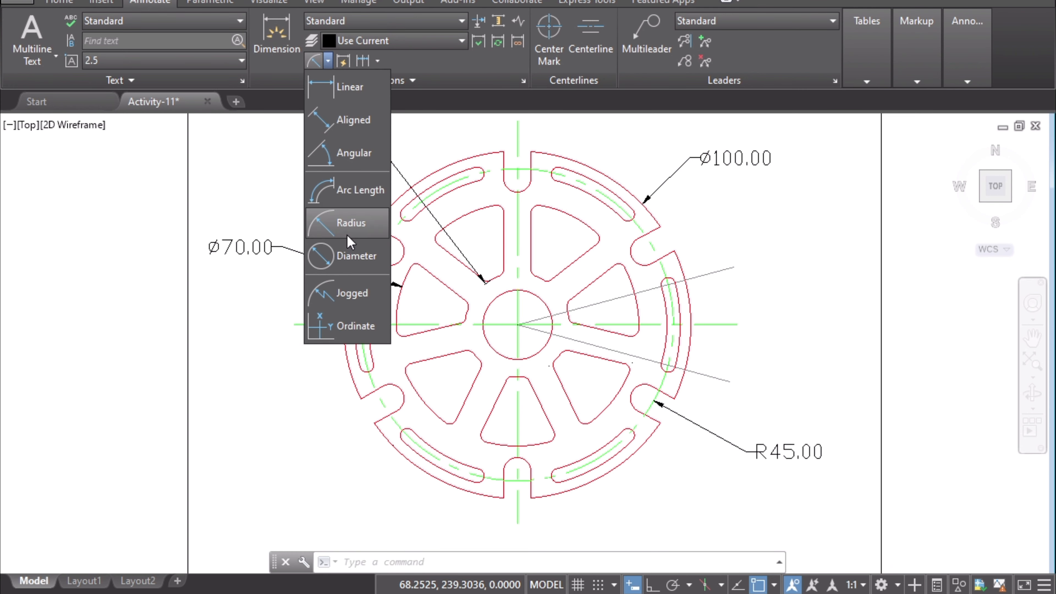
left_click(341, 255)
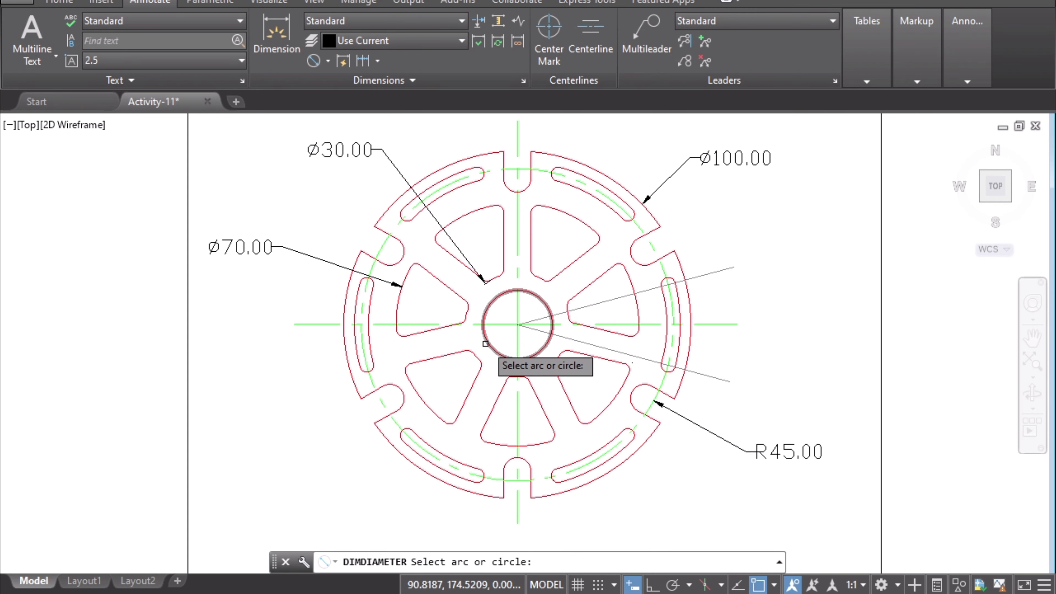
left_click(486, 341)
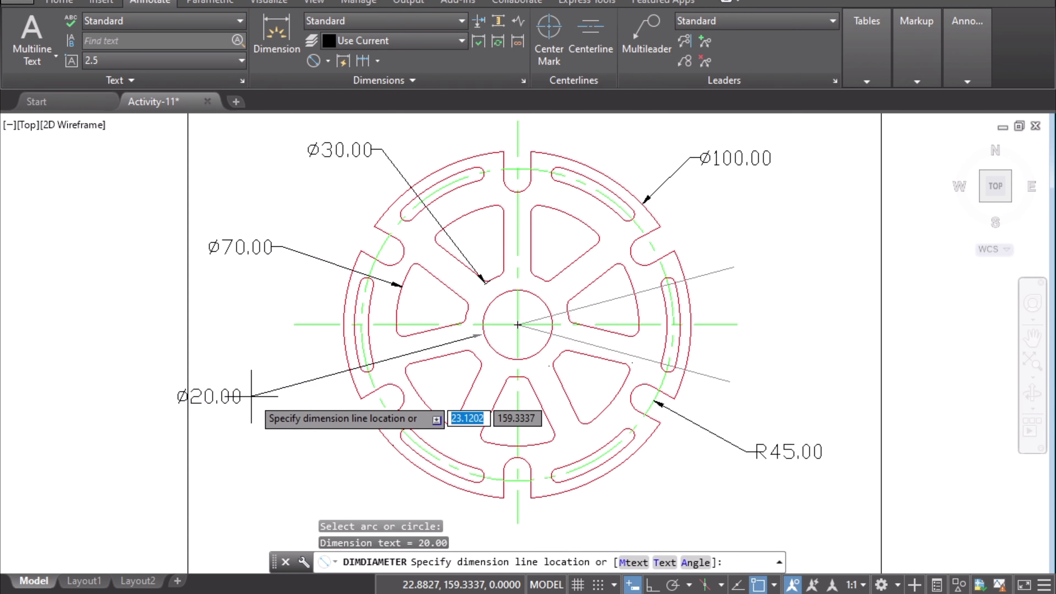
left_click(264, 416)
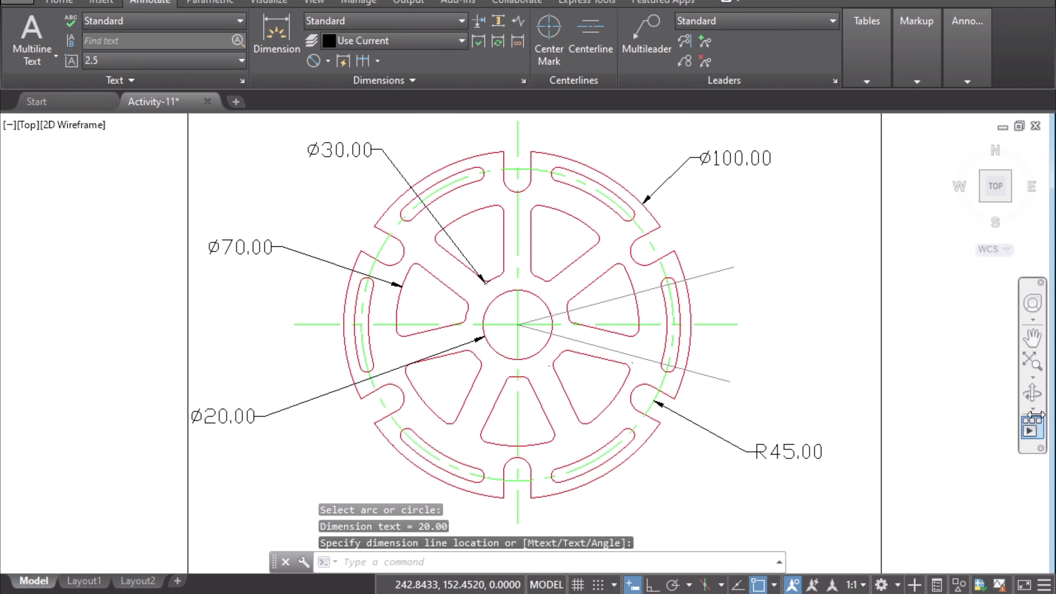
Check the remaining dimensions on the reference sketch in Snip & Sketch and return to the AutoCAD drawing.
left_click(543, 592)
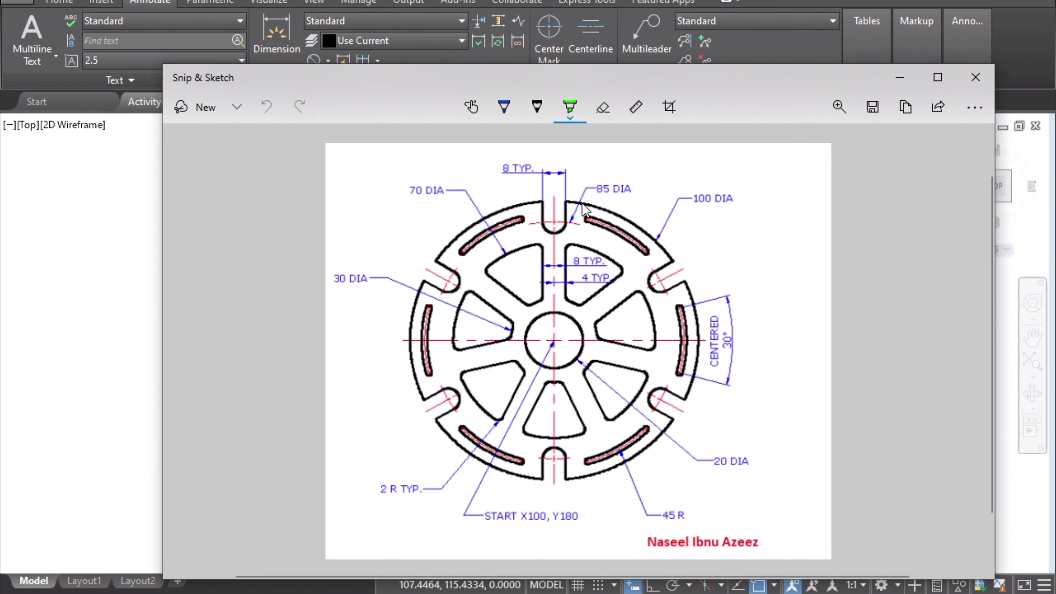
left_click(112, 285)
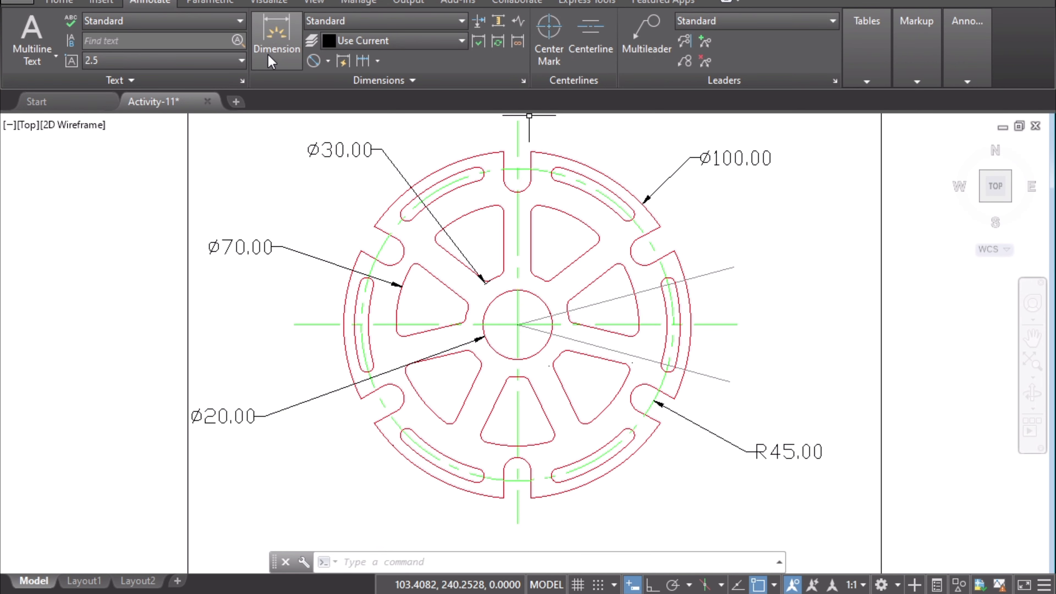
left_click(314, 60)
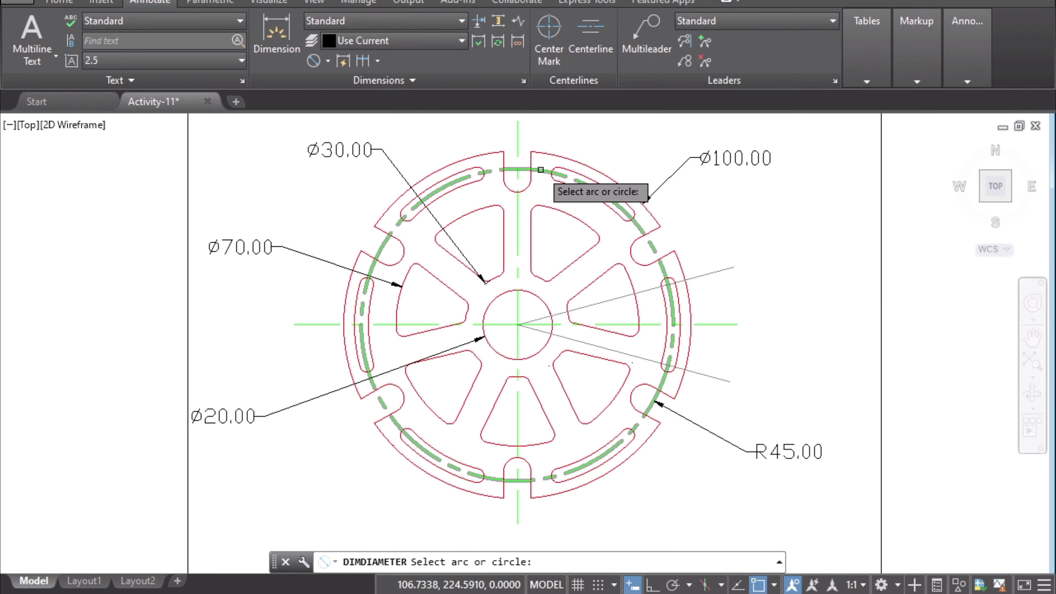
left_click(539, 169)
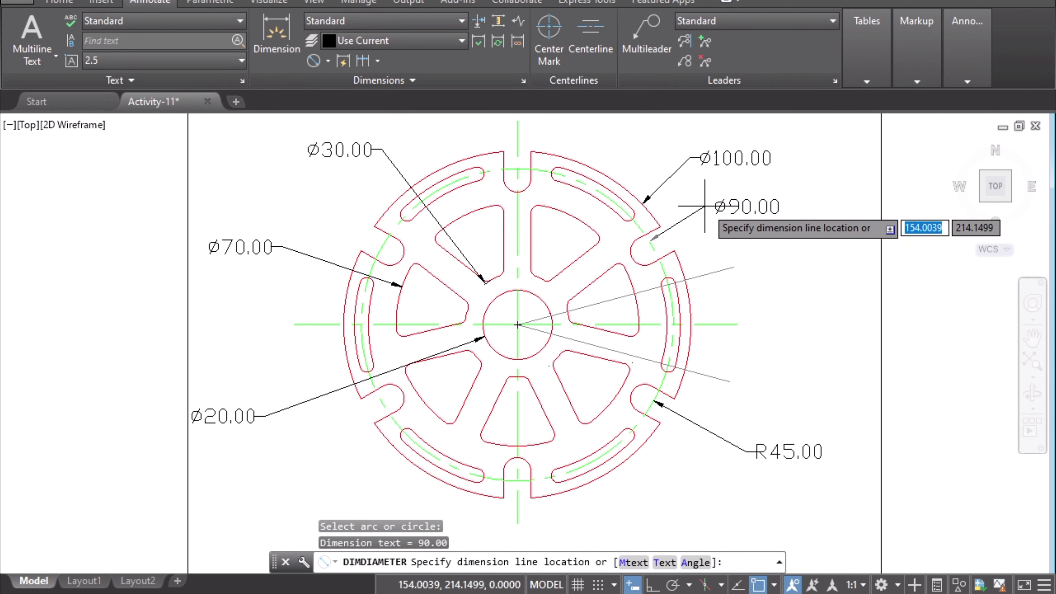
key("Escape")
Add a linear dimension across the width of the wheel's top slot, placing the dimension line above the wheel.
mouse_move(784, 298)
middle_mouse_down()
mouse_move(782, 349)
mouse_move(794, 336)
middle_mouse_up()
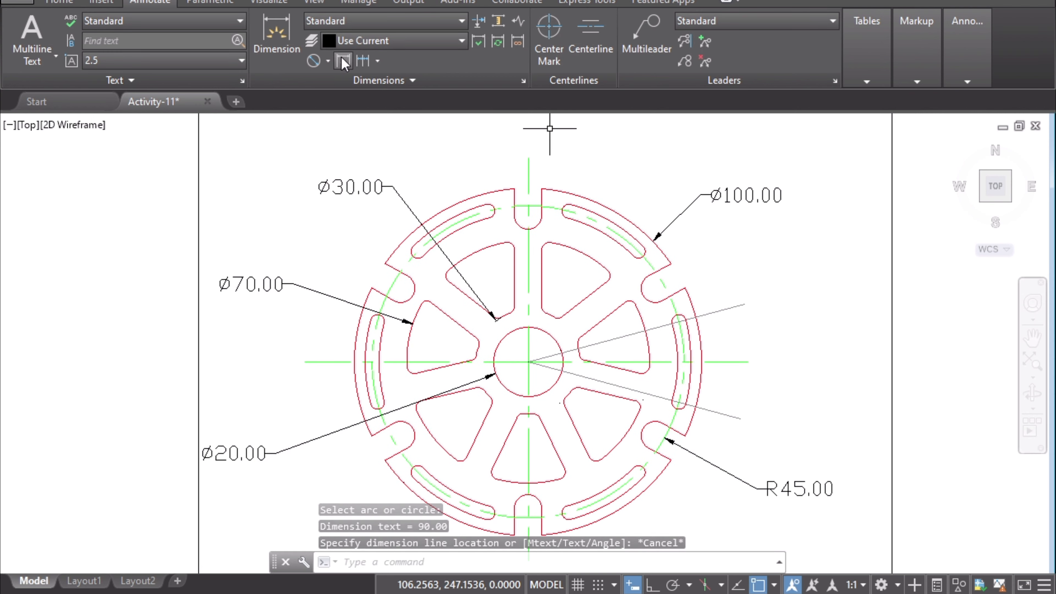
left_click(328, 61)
left_click(345, 89)
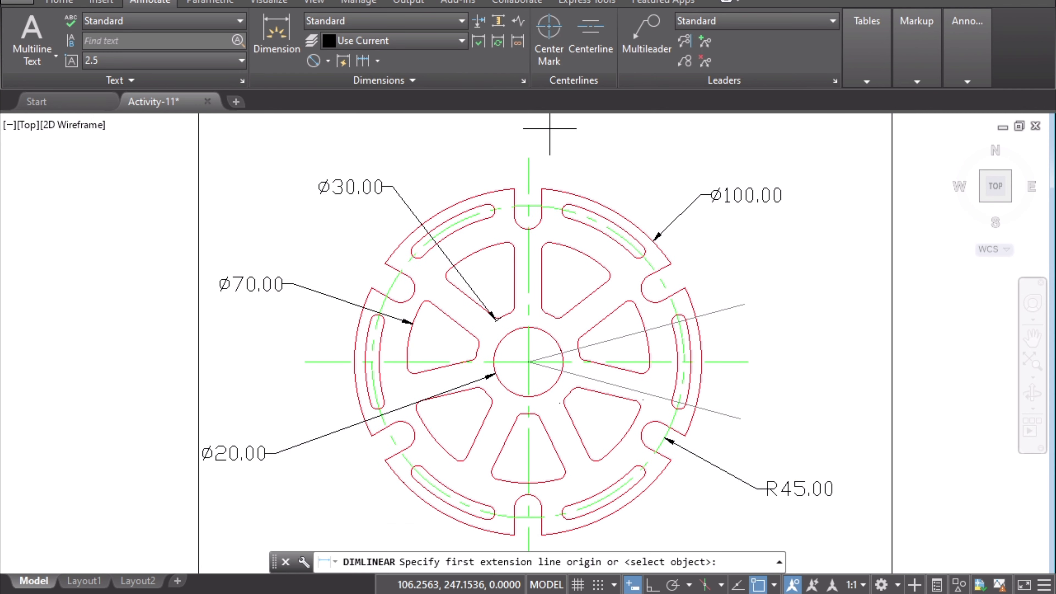
scroll(520, 206, "up", 2)
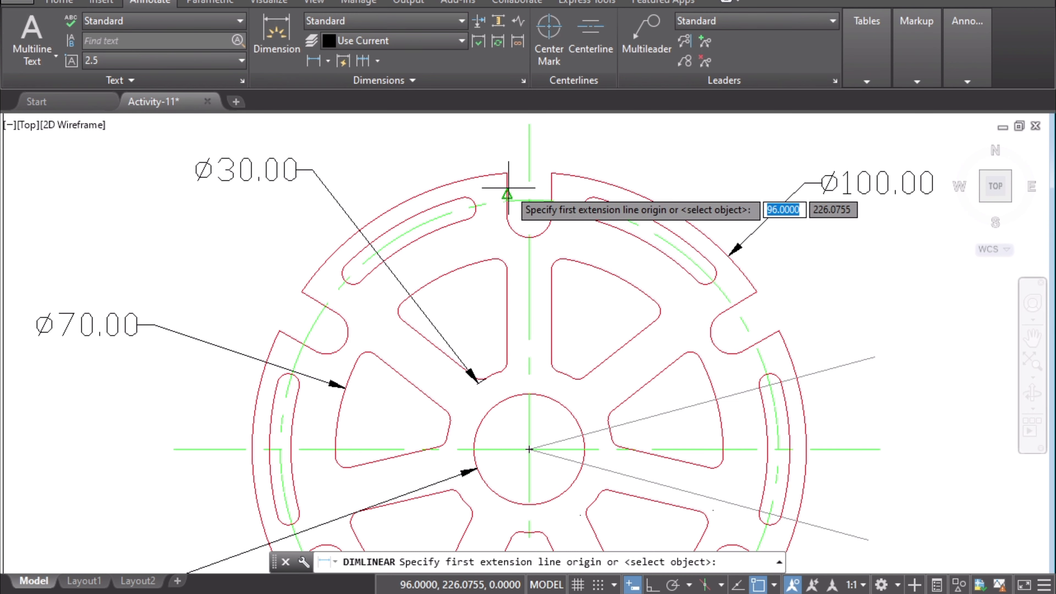
left_click(507, 194)
left_click(551, 194)
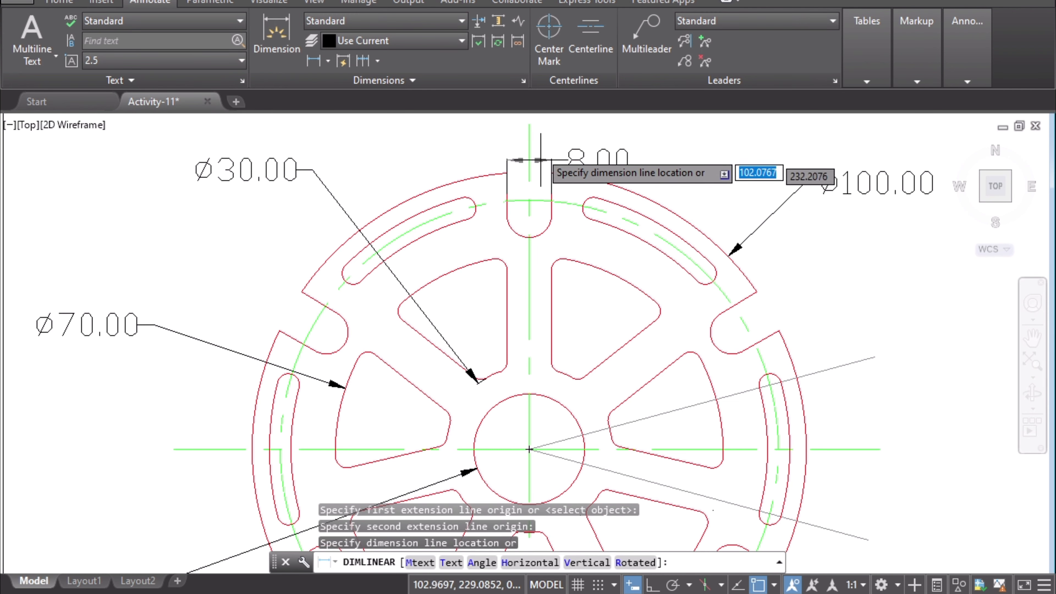
left_click(546, 140)
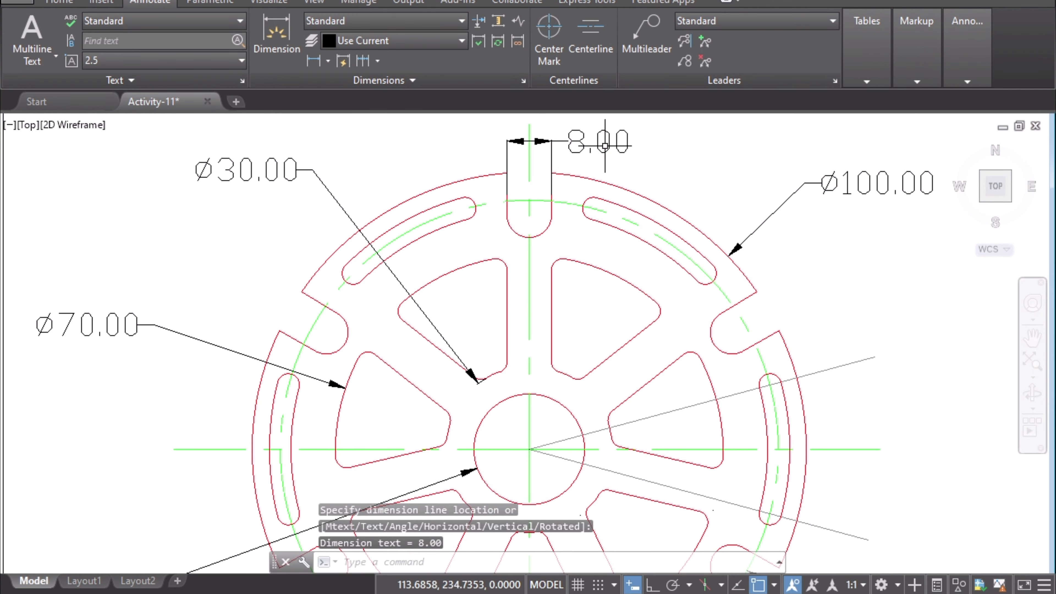
Append ",TYP." to the top slot's width dimension text and finish the text edit.
left_click(609, 141)
left_click(604, 141)
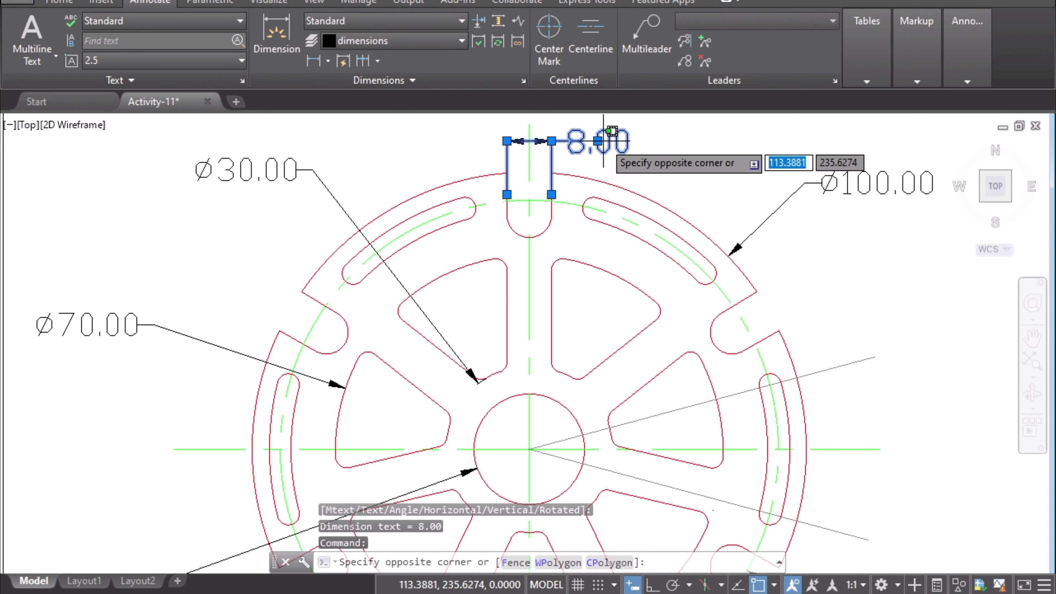
left_click(605, 141)
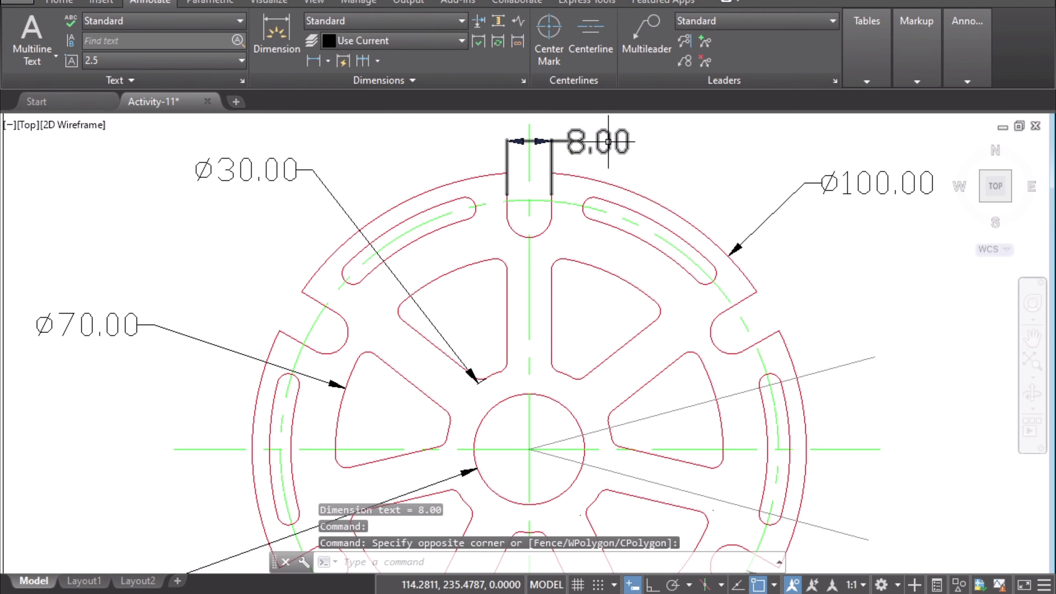
double_click(609, 146)
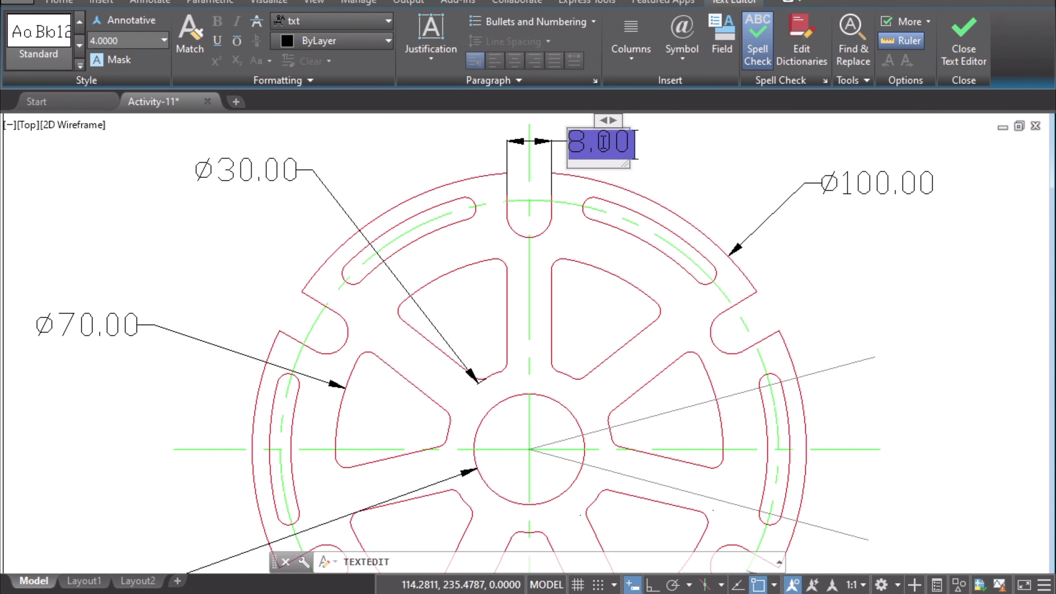
type(",TP")
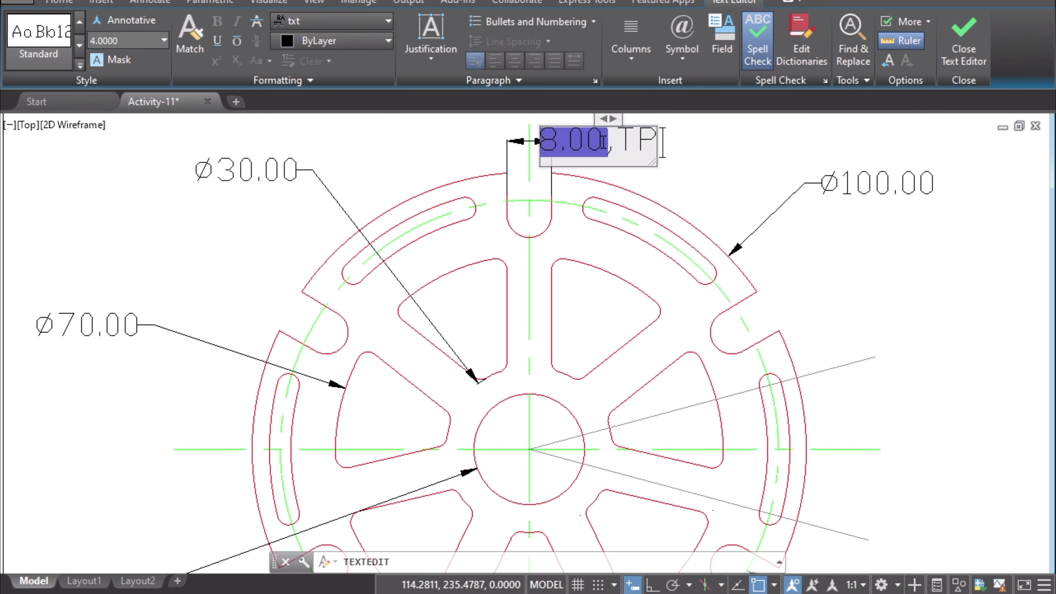
key("BackSpace")
type("YP.")
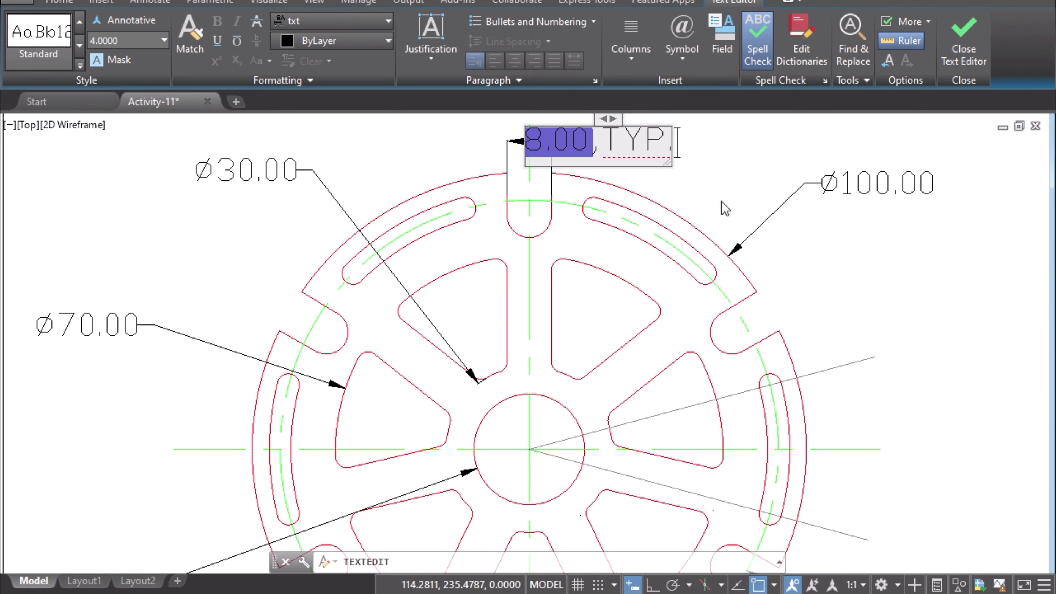
left_click(726, 211)
Add an angular dimension between the two construction lines radiating from the wheel's center, placing its arc outside the wheel on the right.
scroll(578, 308, "down", 2)
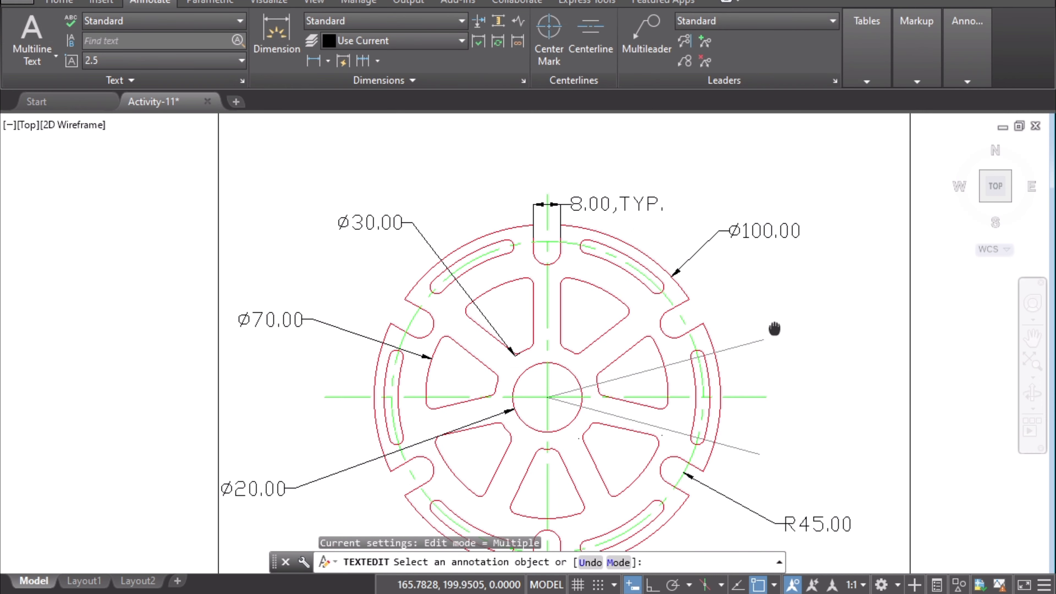
middle_click_drag(774, 329, 661, 243)
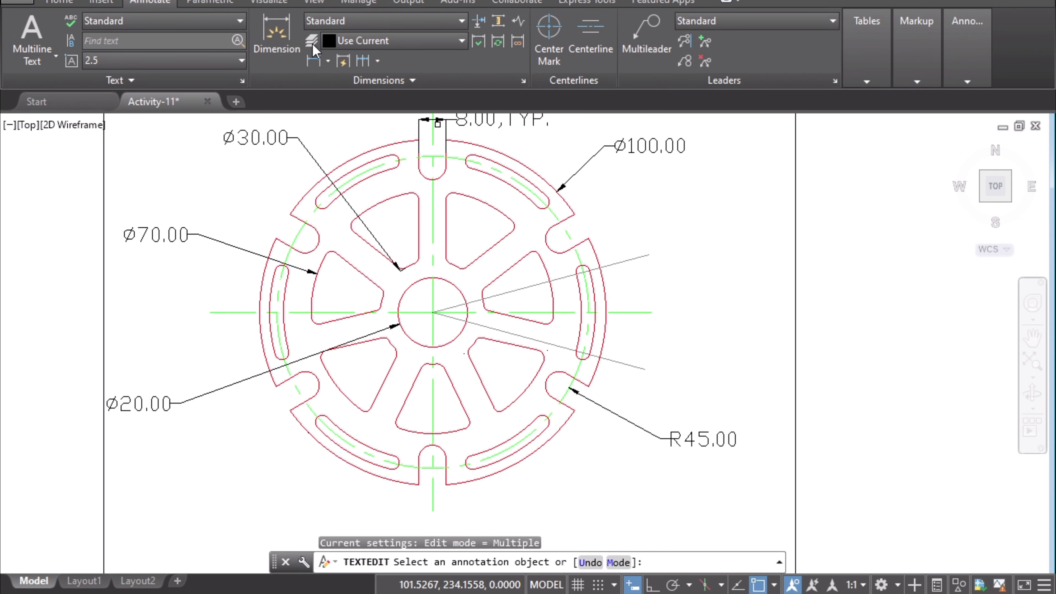
left_click(328, 61)
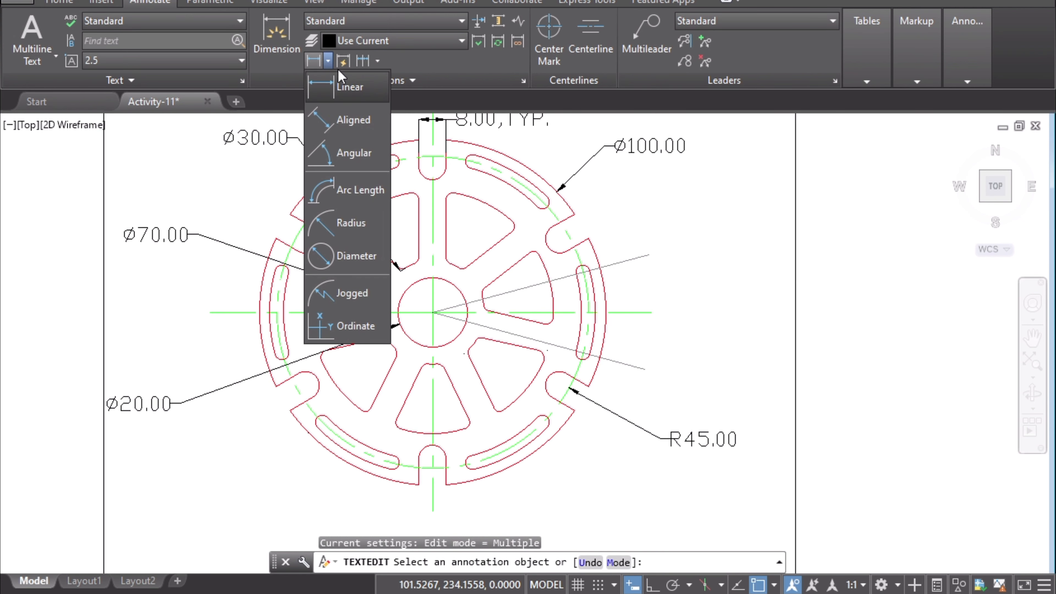
left_click(368, 155)
left_click(639, 255)
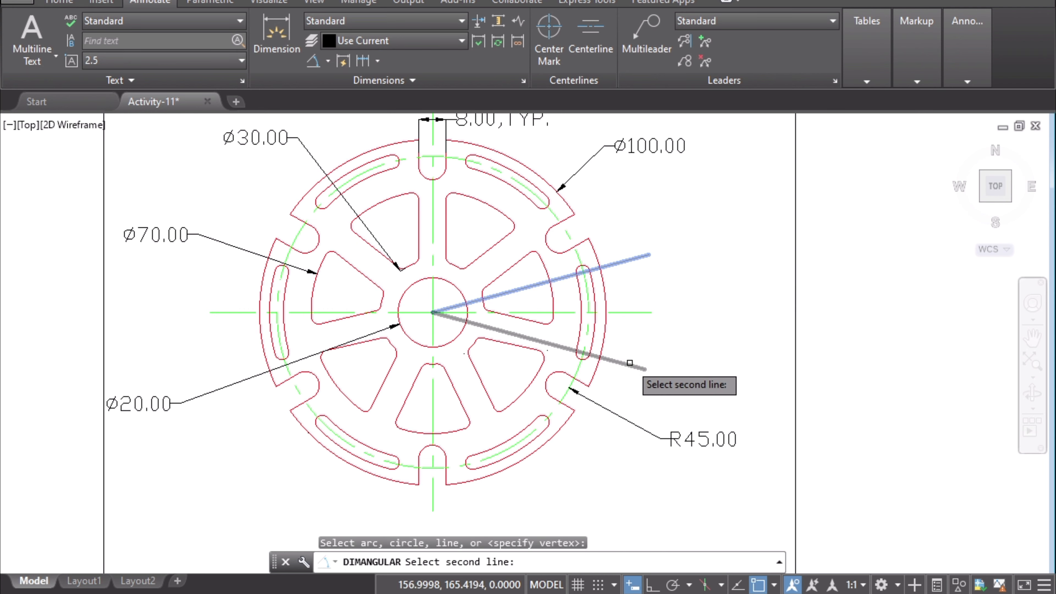
left_click(629, 363)
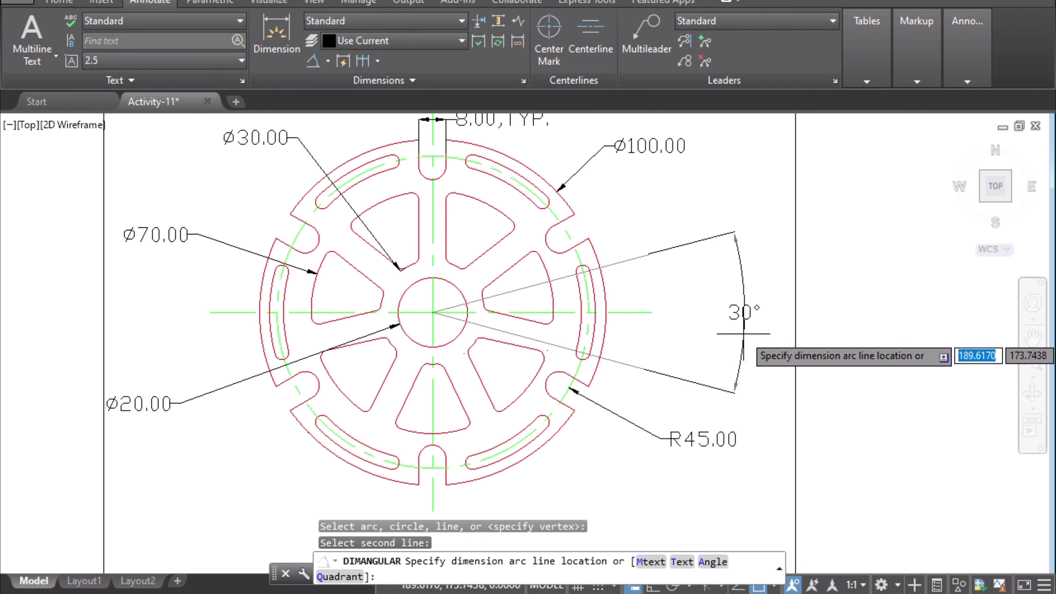
left_click(743, 333)
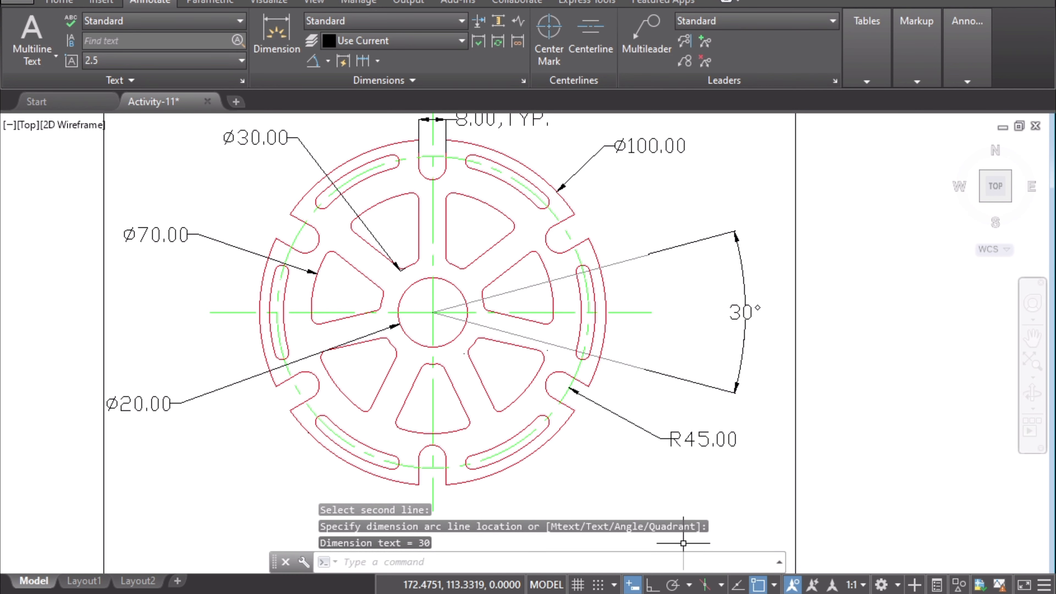
Check the angle note on the reference sketch and add the multiline text "CENTERED" between the wheel and the 30° dimension.
key("alt+Tab")
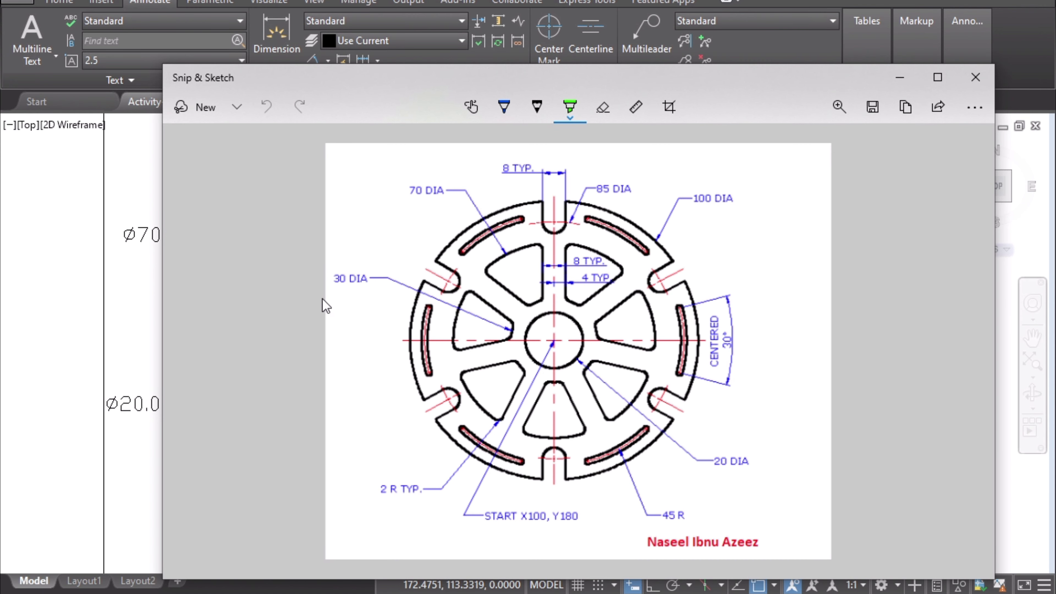
left_click(148, 187)
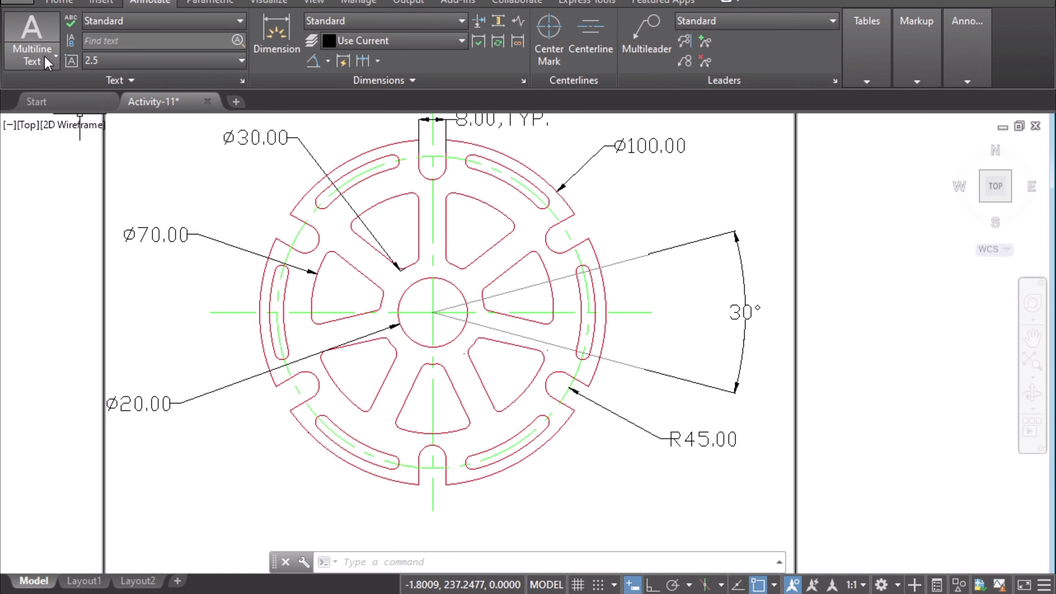
left_click(47, 61)
left_click(66, 88)
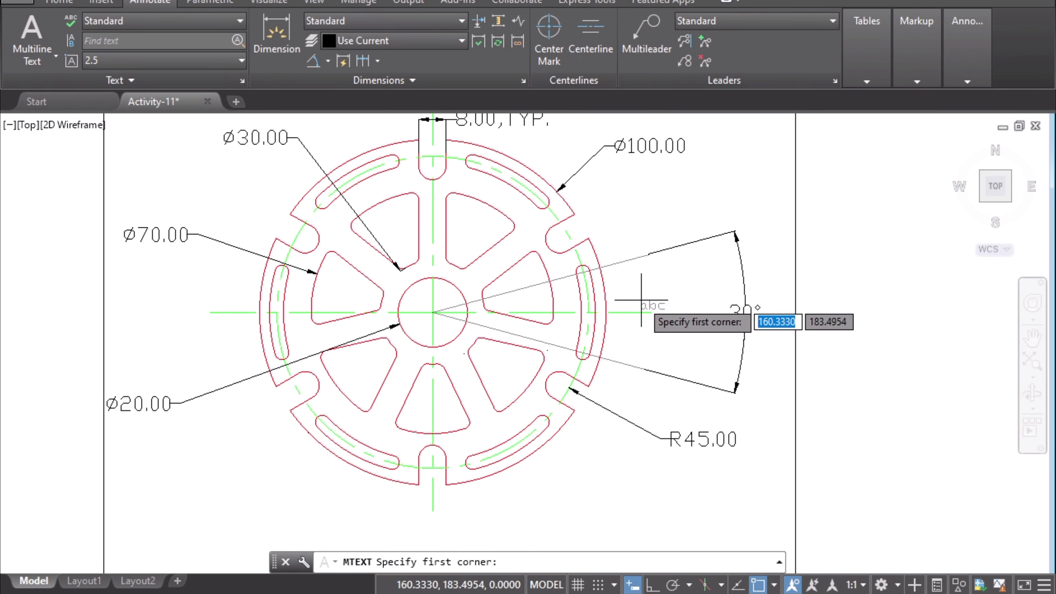
left_click(638, 299)
left_click(722, 346)
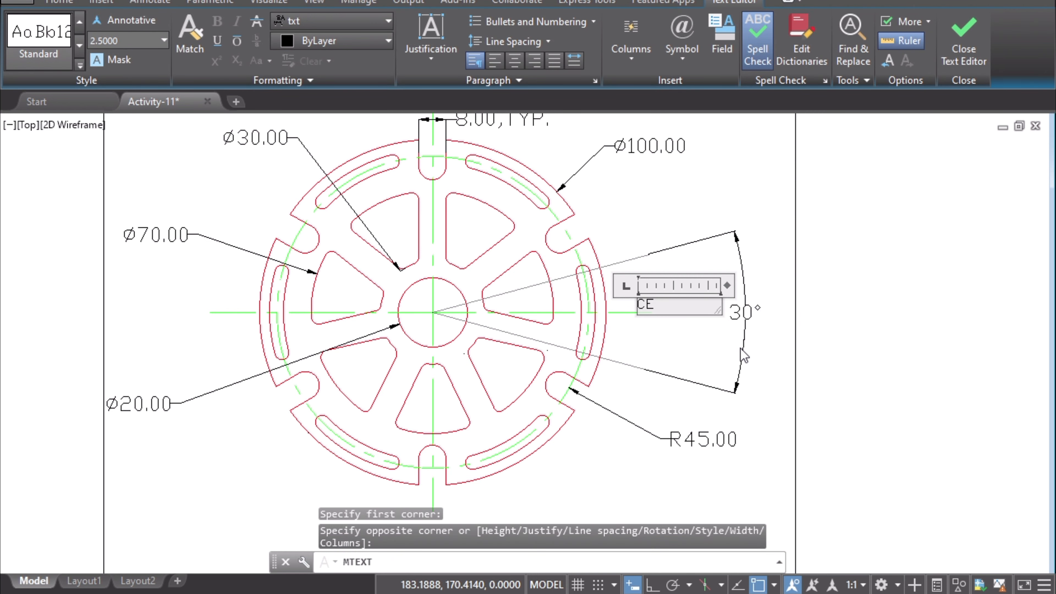
type("CENTERED")
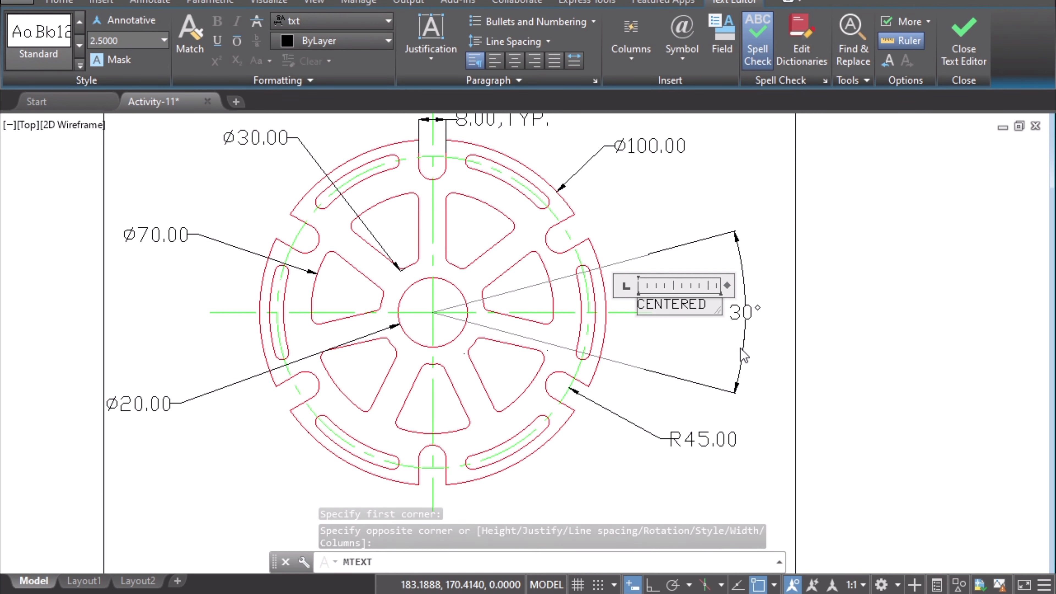
Apply the Titleblock text style to the "CENTERED" text and finish the text edit.
double_click(719, 305)
left_click(78, 45)
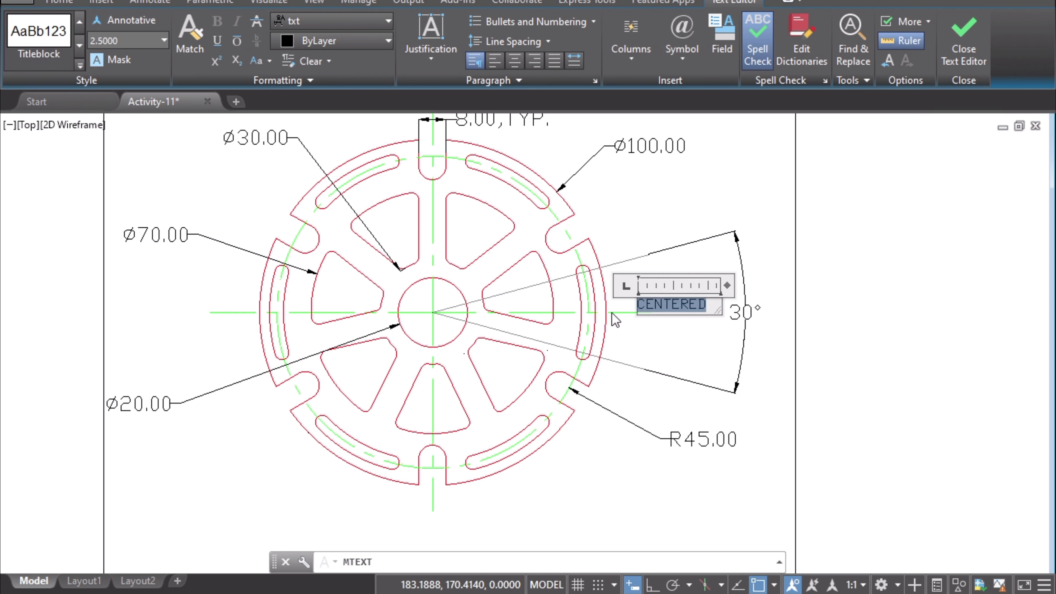
left_click(38, 40)
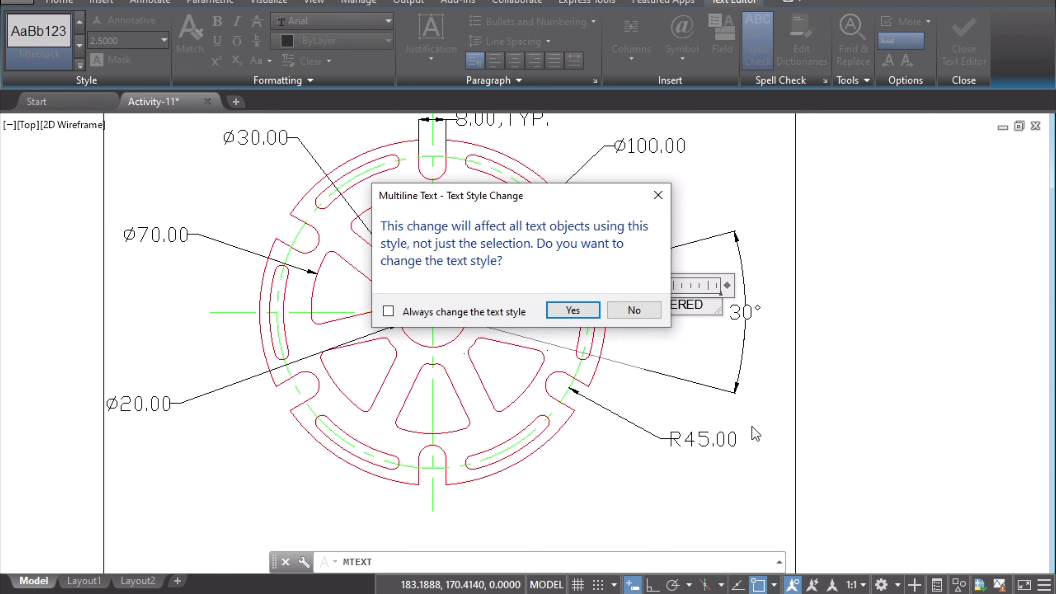
left_click(634, 310)
left_click(707, 346)
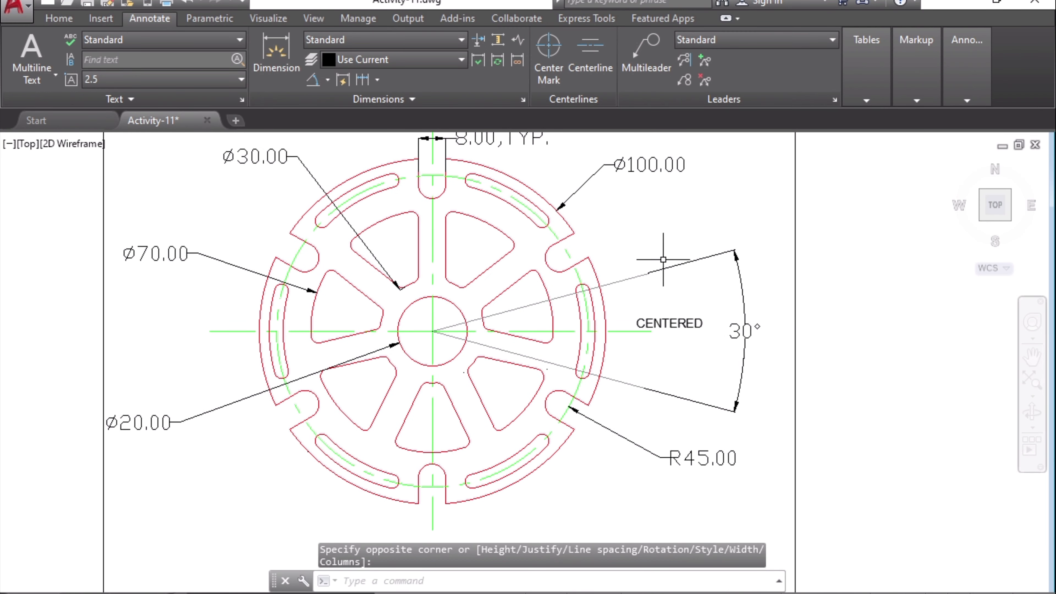
Rotate the "CENTERED" text to read vertically upward and move it between the wheel's rim and the 30° dimension.
left_click(672, 323)
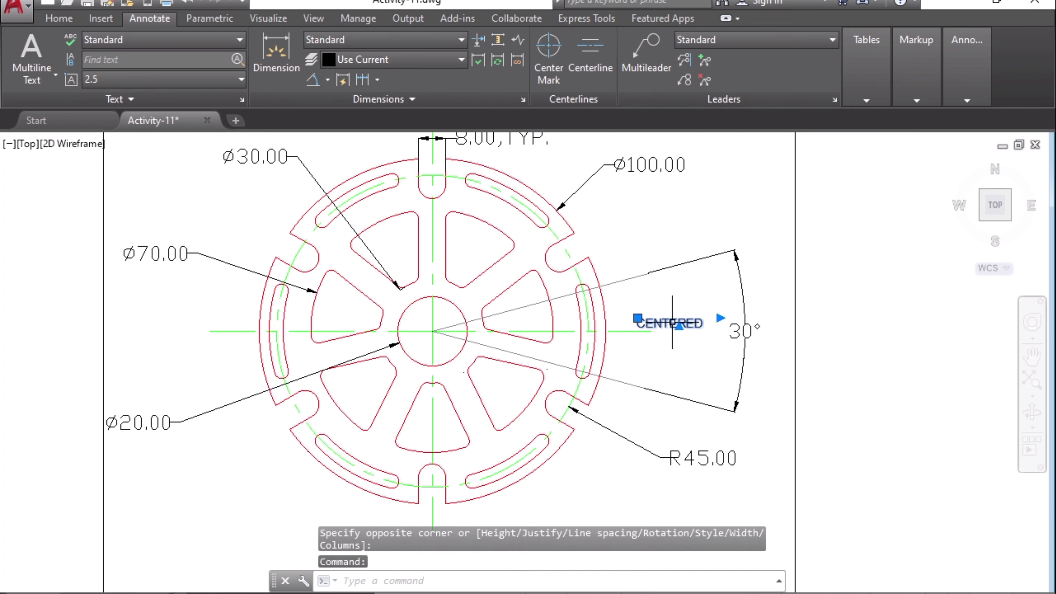
left_click(59, 19)
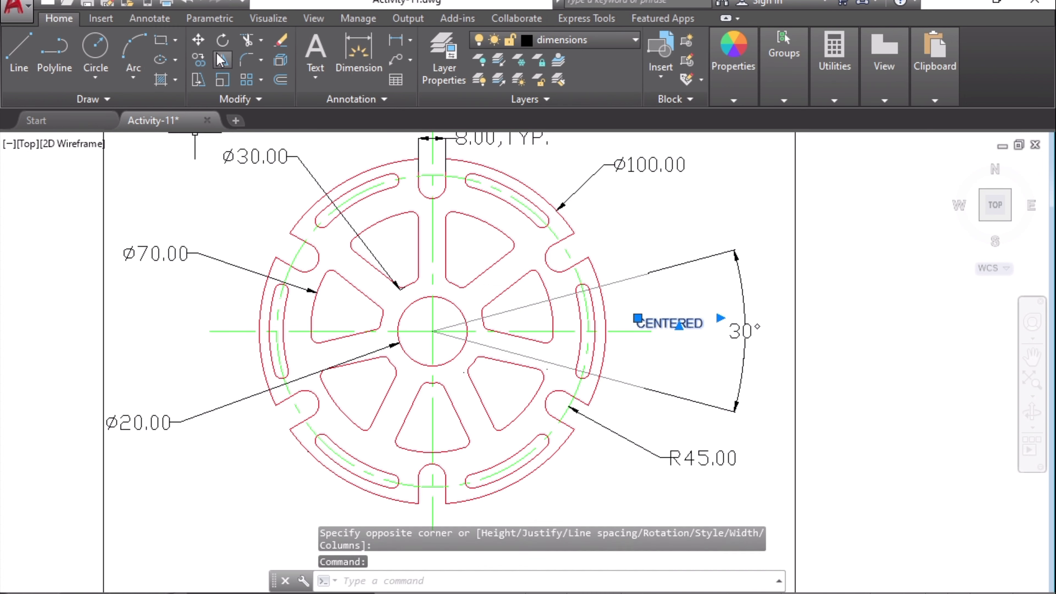
left_click(221, 40)
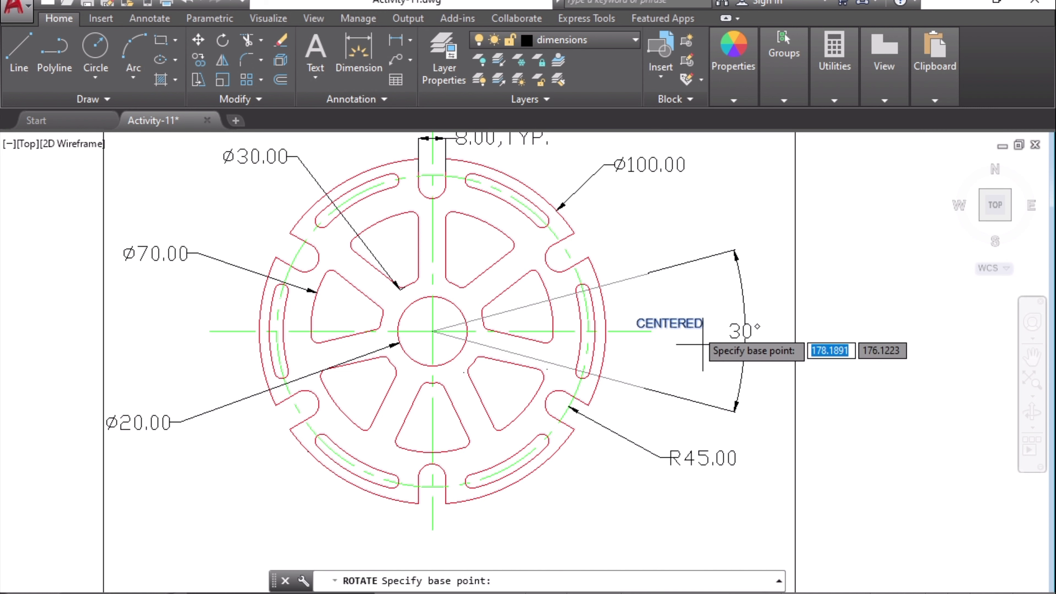
left_click(702, 325)
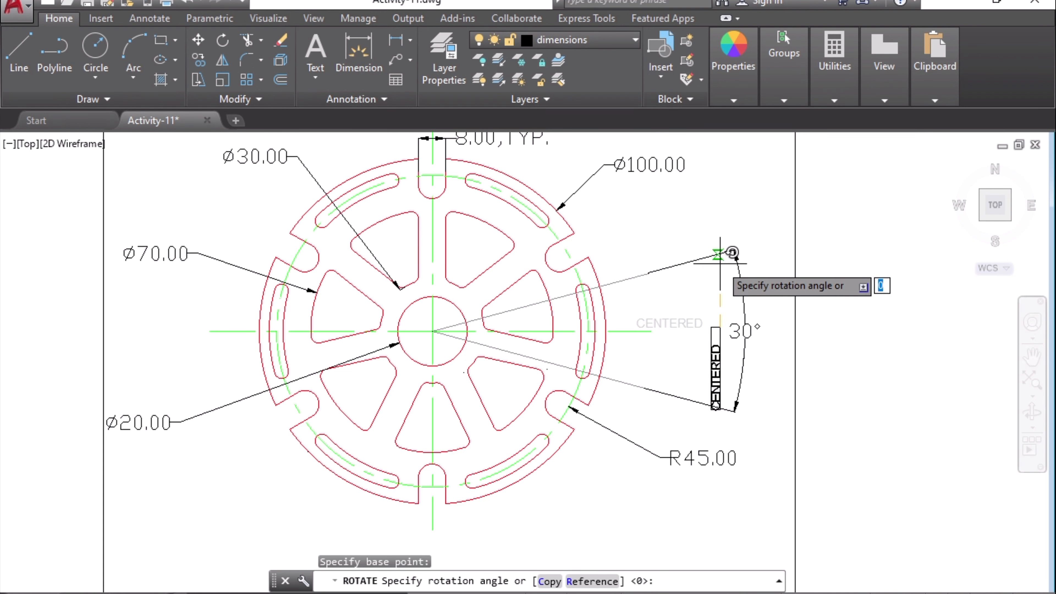
left_click(720, 263)
left_click(722, 375)
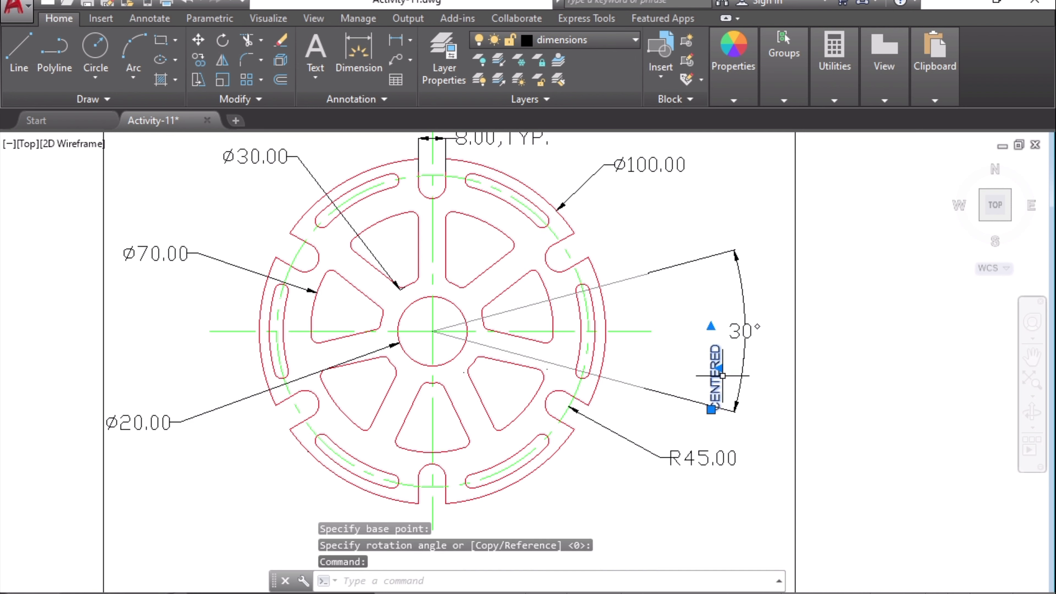
left_click_drag(722, 376, 667, 335)
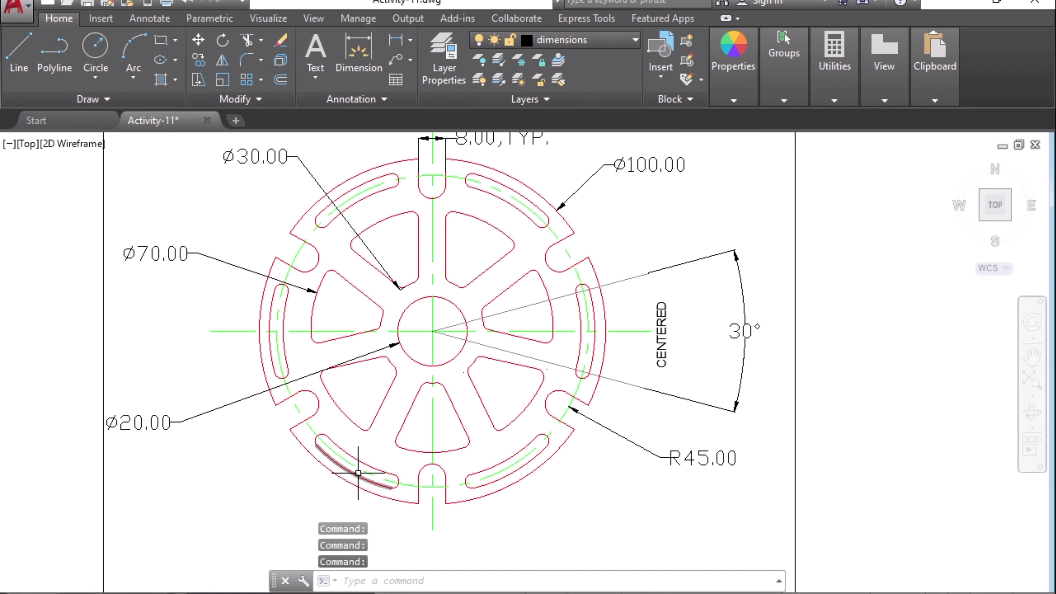
Check the reference sketch and place a multileader with its arrowhead at the wheel's center and its landing below the wheel at the lower left.
scroll(566, 437, "down", 2)
scroll(589, 486, "up", 2)
mouse_move(598, 488)
middle_mouse_down()
mouse_move(645, 443)
mouse_move(623, 503)
middle_mouse_up()
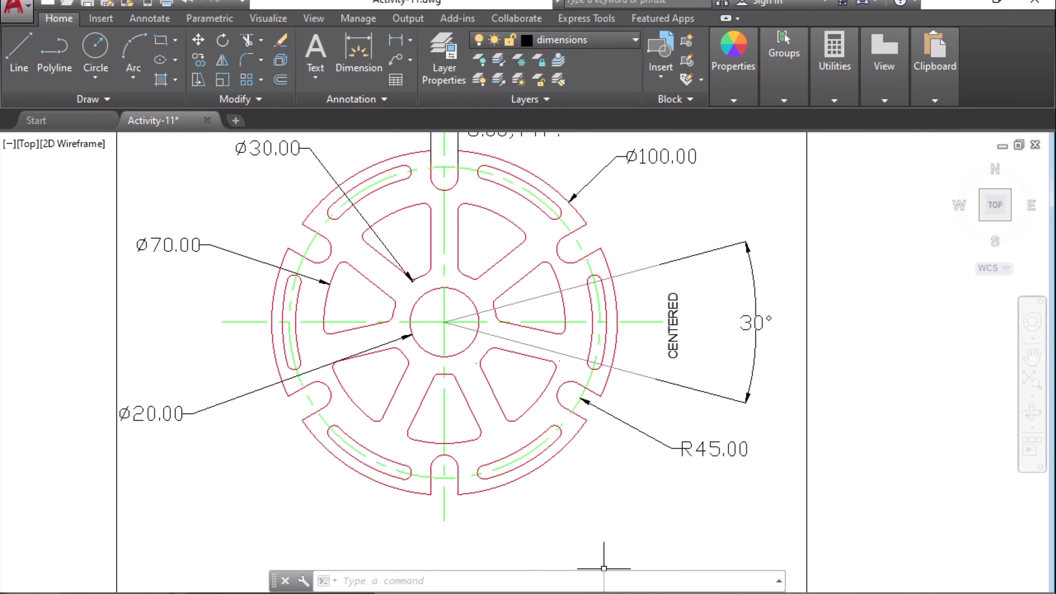
key("alt+Tab")
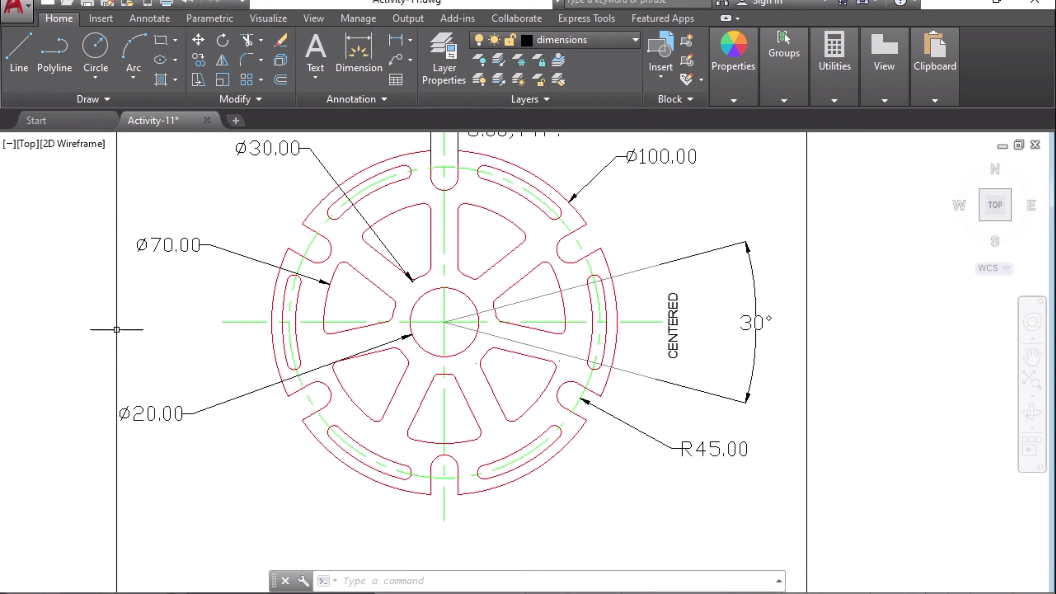
left_click(138, 343)
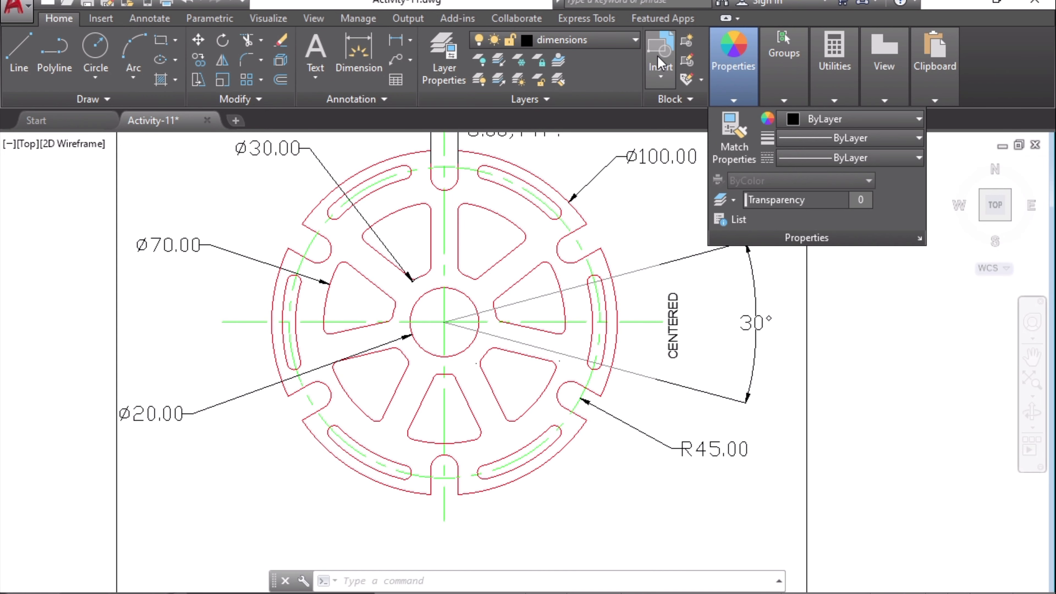
left_click(410, 60)
left_click(445, 85)
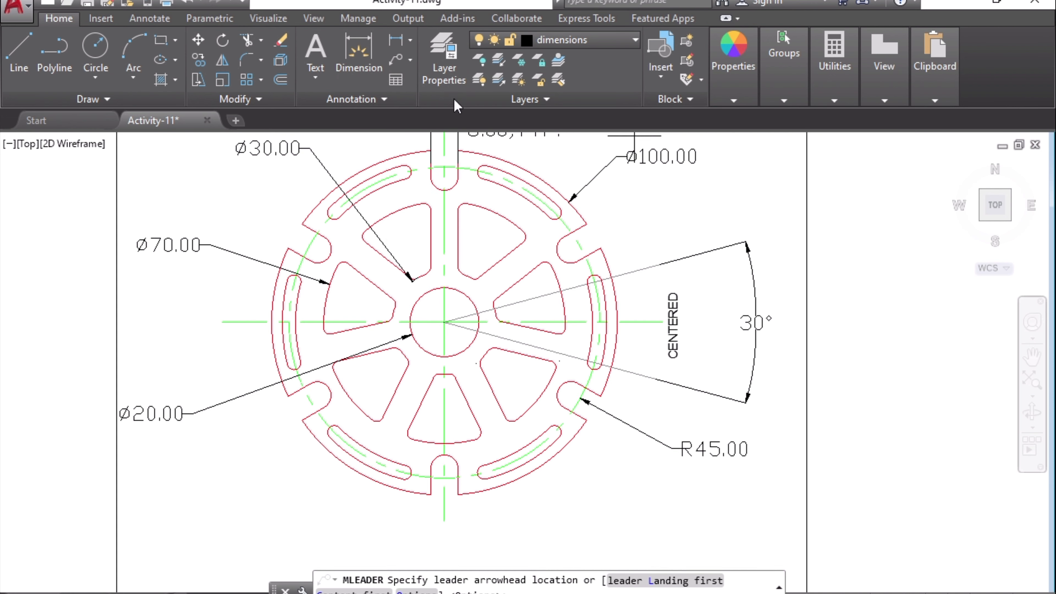
left_click(444, 321)
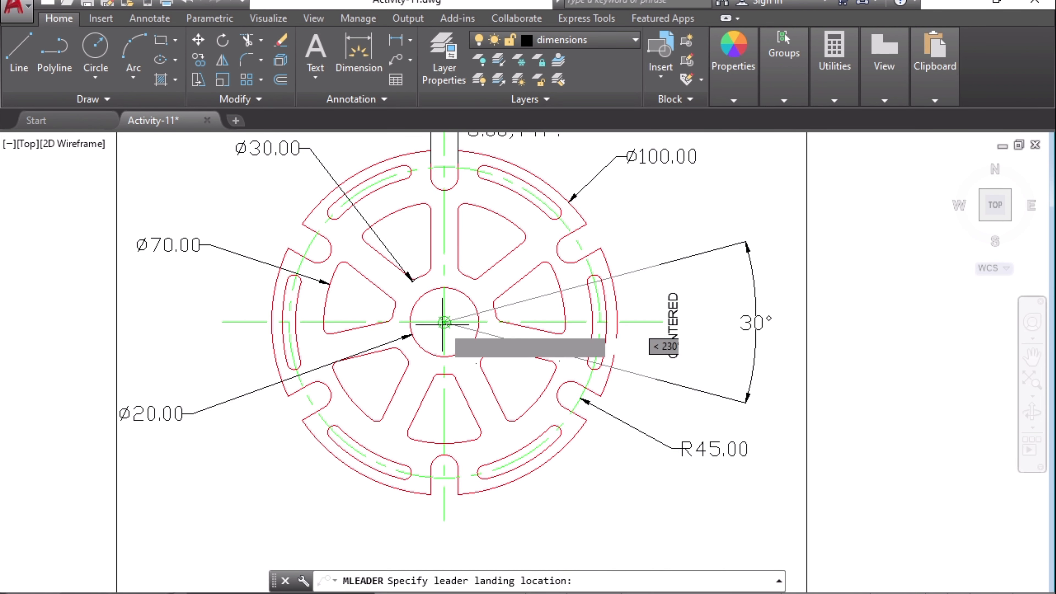
left_click(340, 529)
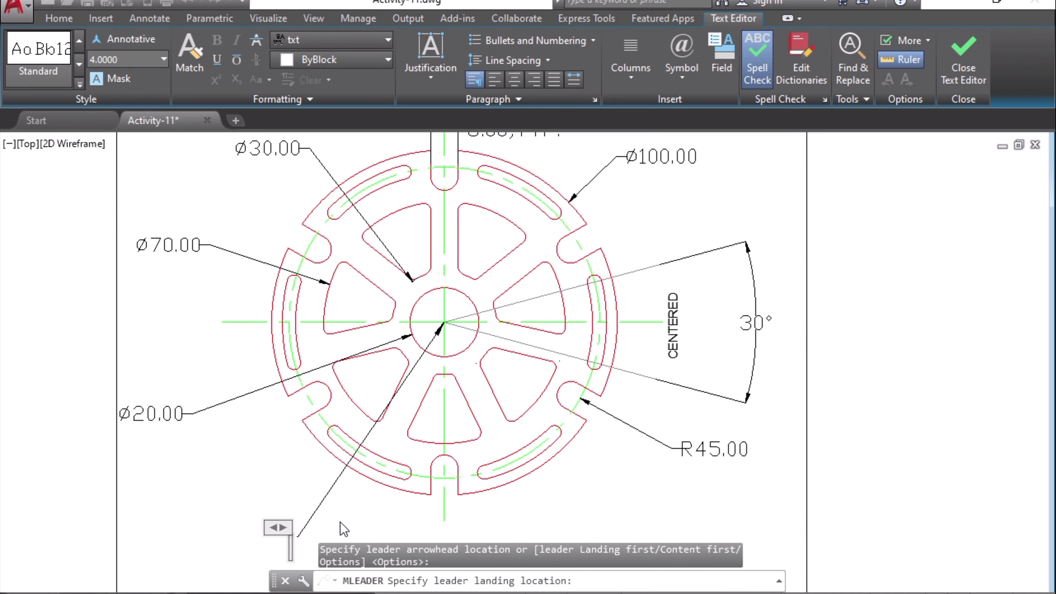
Enter "Start X100, Y180" as the center leader's text, checking the coordinates on the reference sketch, and finish the text edit.
type("Start")
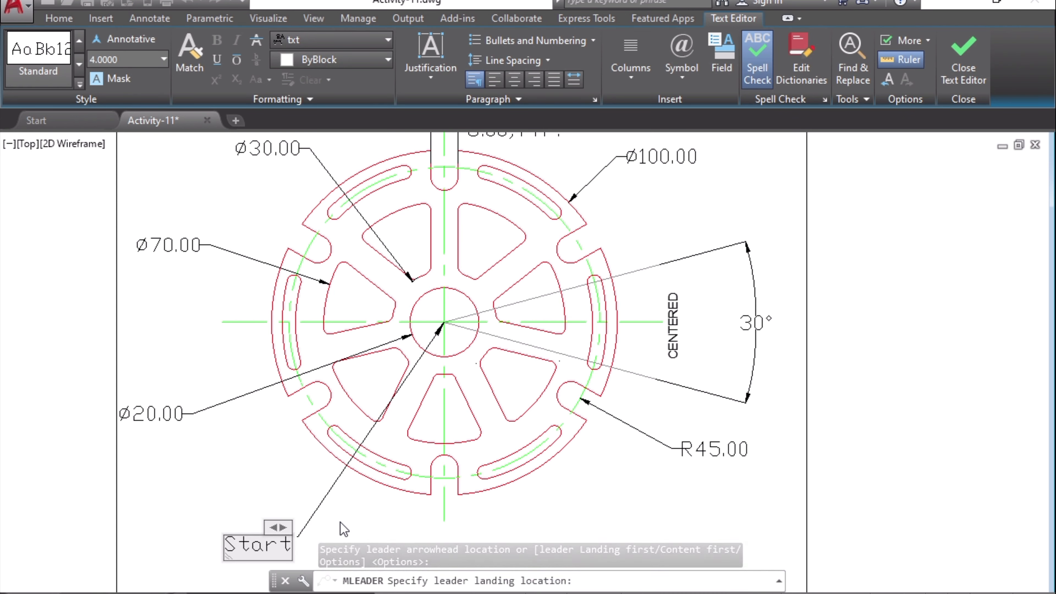
type(" X")
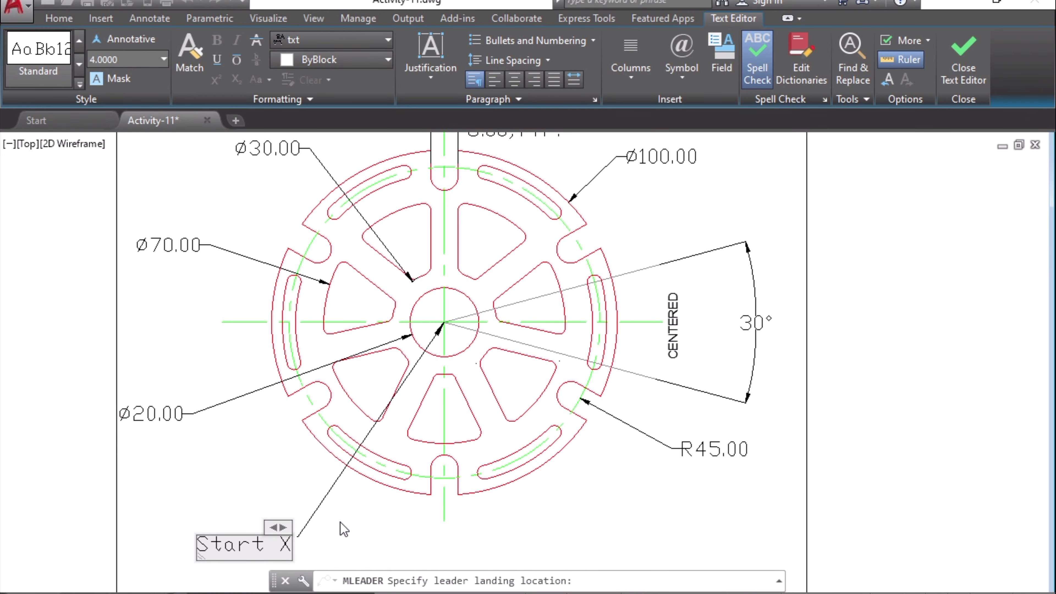
key("alt+Tab")
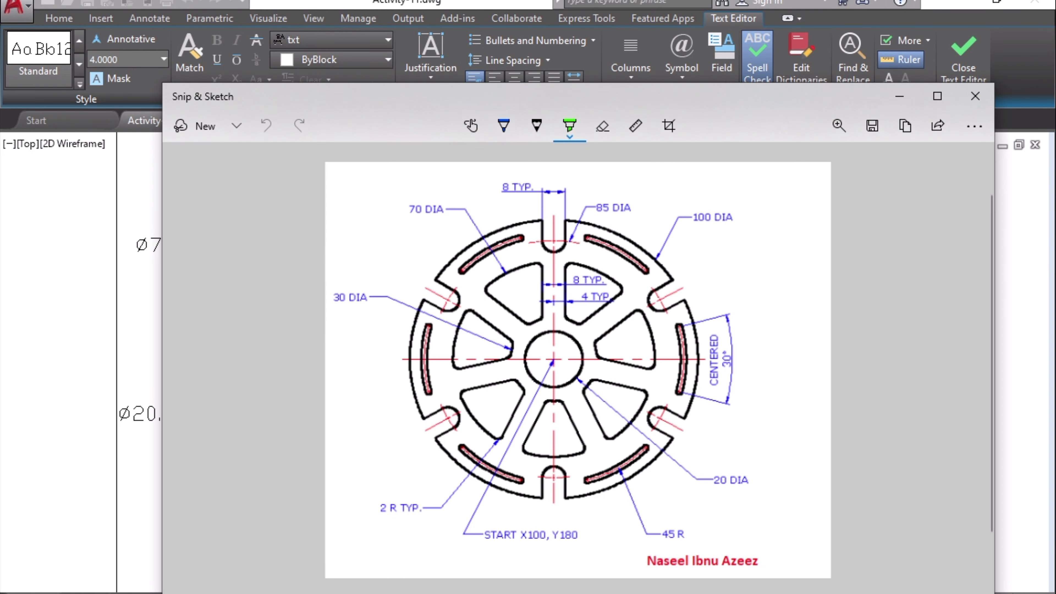
key("alt+Tab")
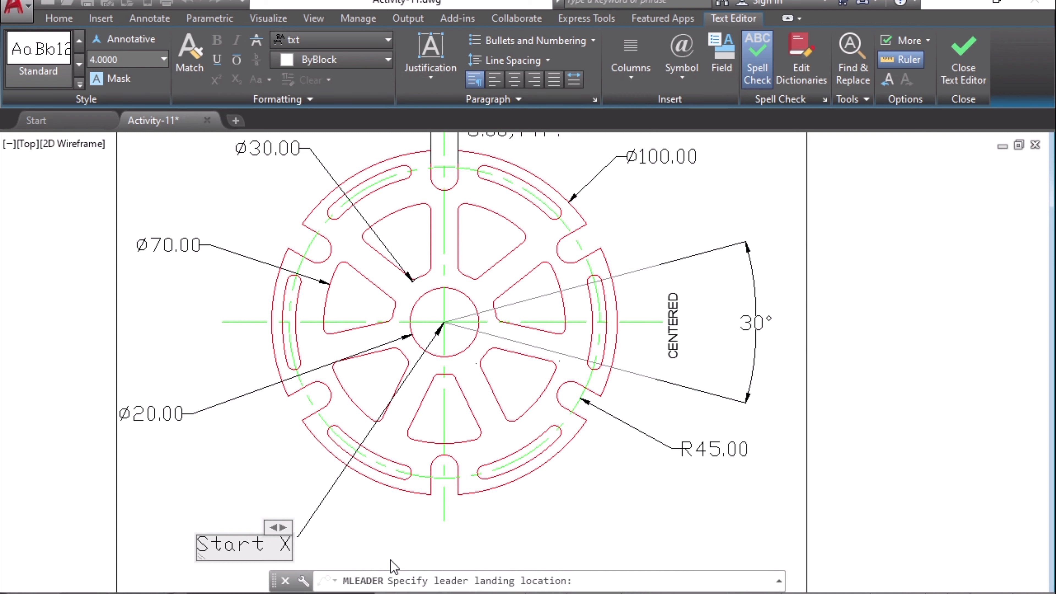
type("100, Y")
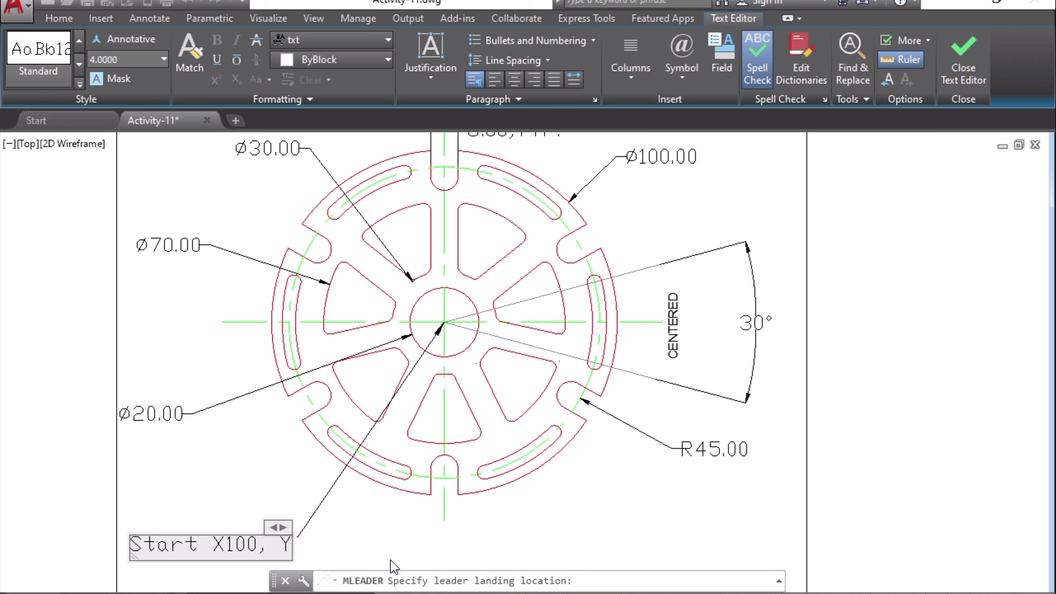
type("180")
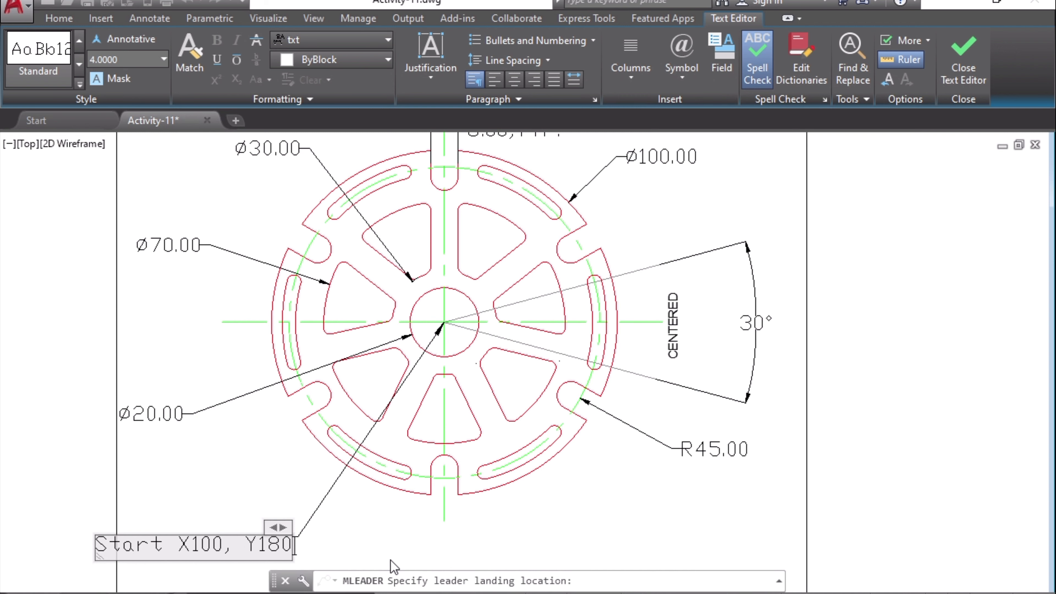
key("Return")
left_click(300, 562)
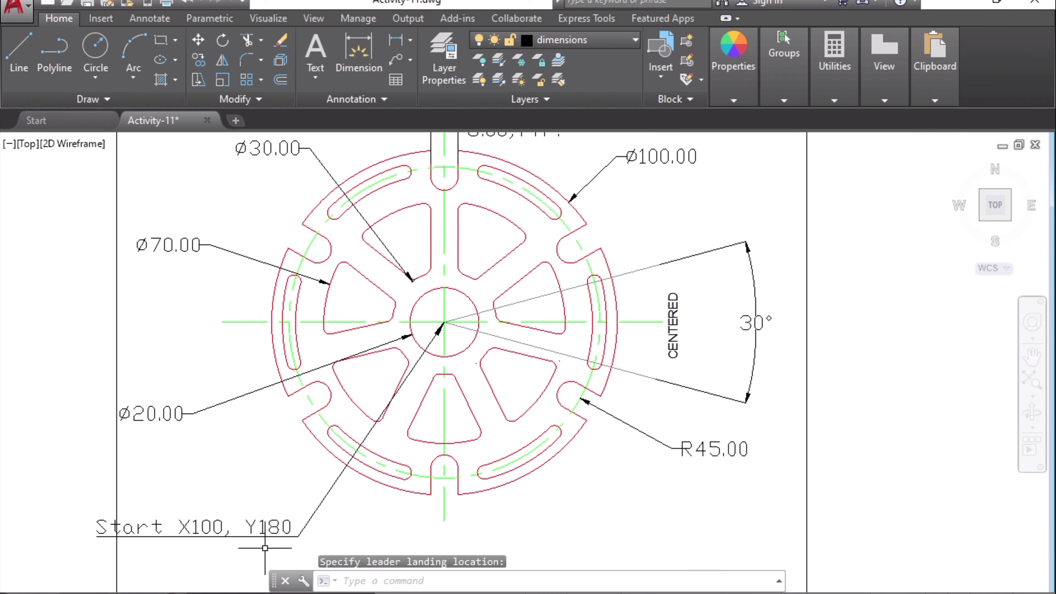
middle_click_drag(251, 485, 306, 318)
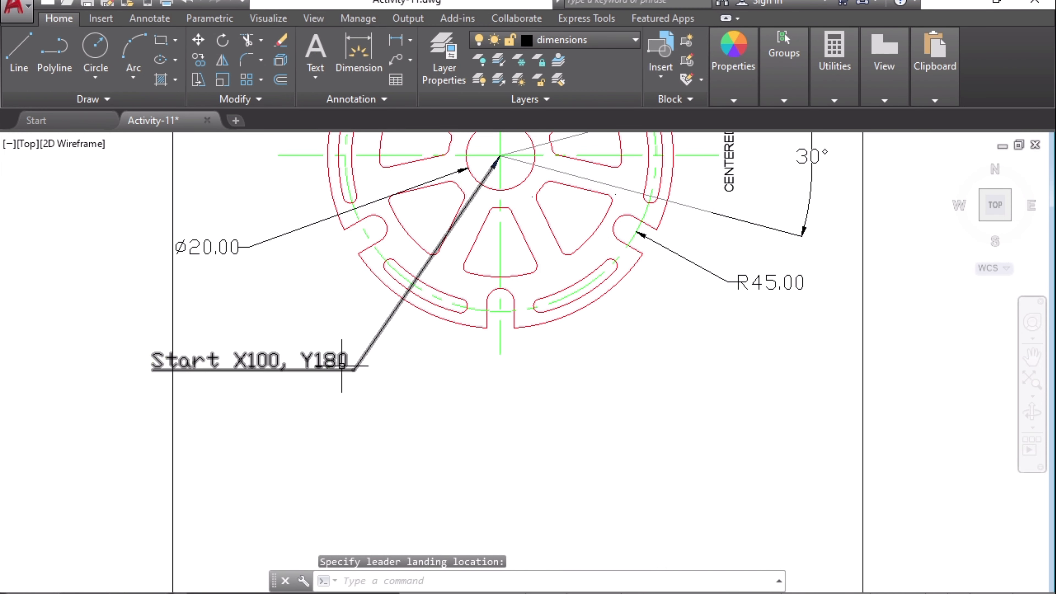
middle_click_drag(425, 426, 423, 452)
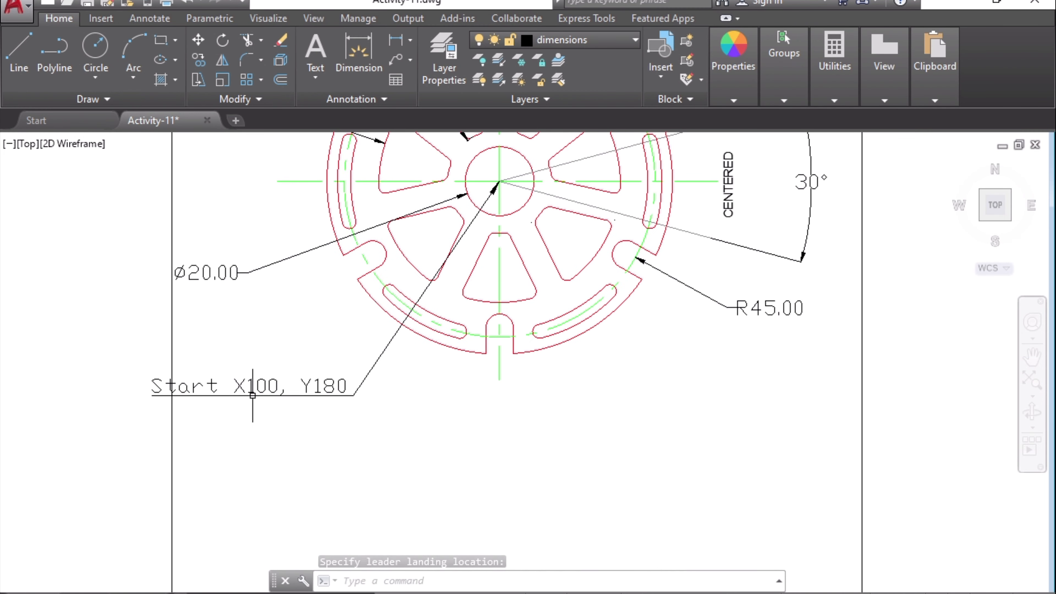
Move the landing of the "Start X100, Y180" leader to below the wheel, almost directly beneath its center.
left_click(260, 386)
left_click(272, 390)
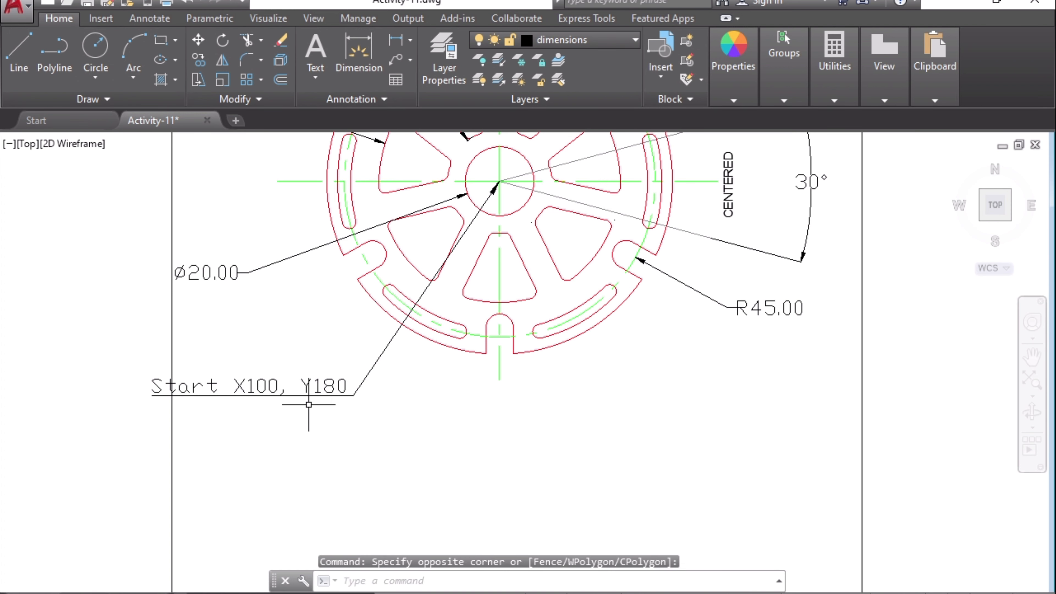
left_click(353, 395)
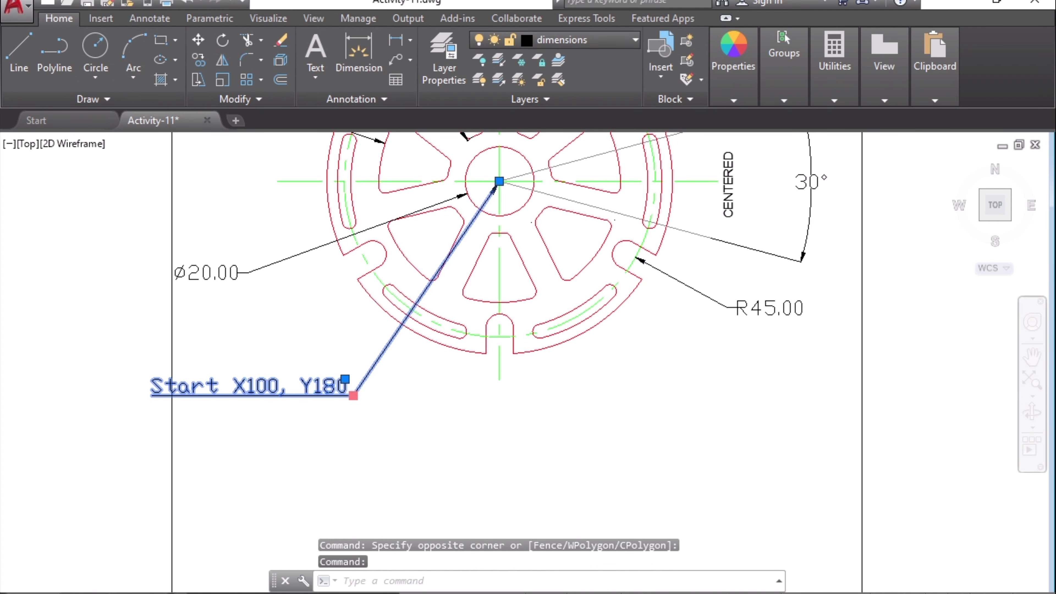
left_click(353, 395)
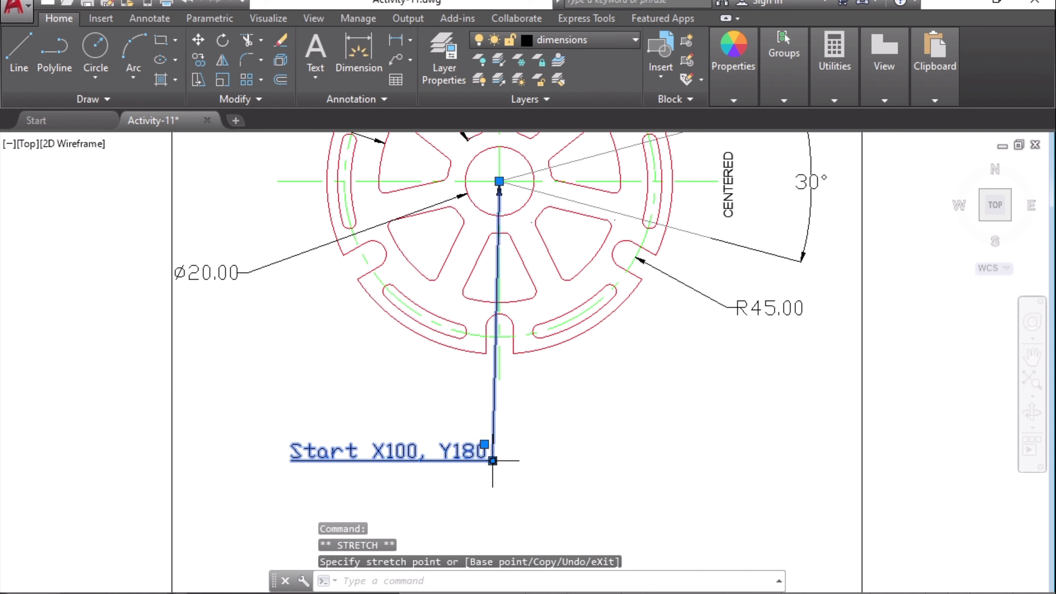
key("Escape")
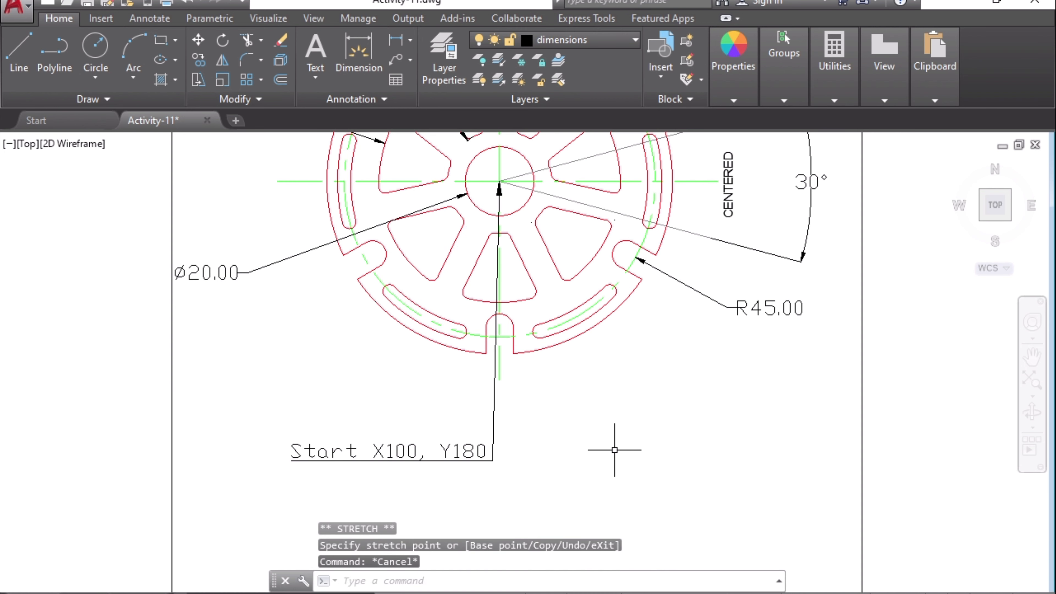
Check the reference sketch and add a horizontal linear dimension across the wheel's top spoke, between the facing straight edges of the two upper pockets.
scroll(615, 449, "down", 2)
mouse_move(629, 452)
middle_mouse_down()
mouse_move(534, 503)
mouse_move(546, 494)
middle_mouse_up()
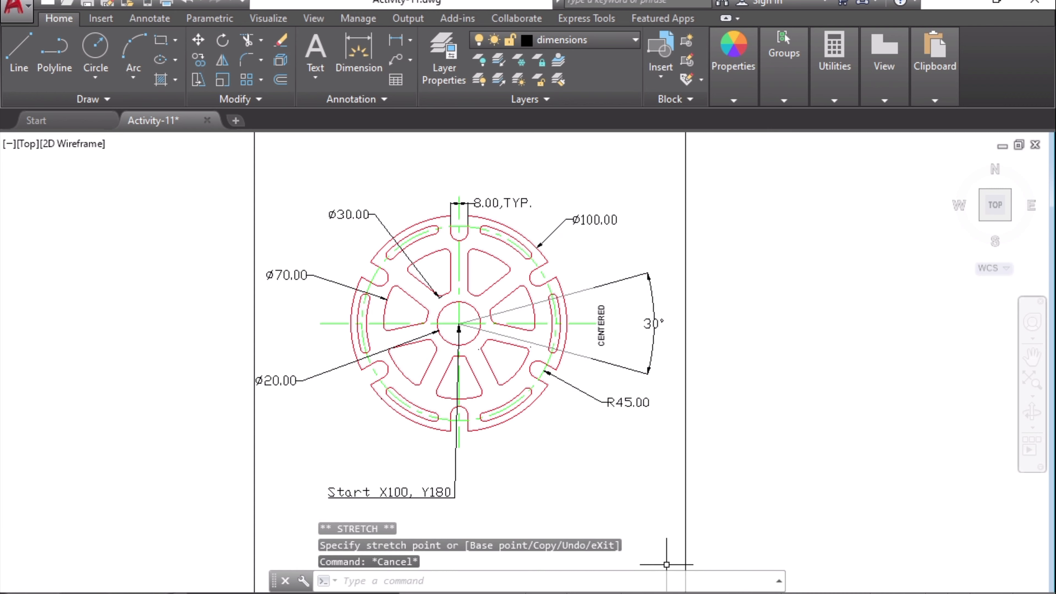
left_click(685, 593)
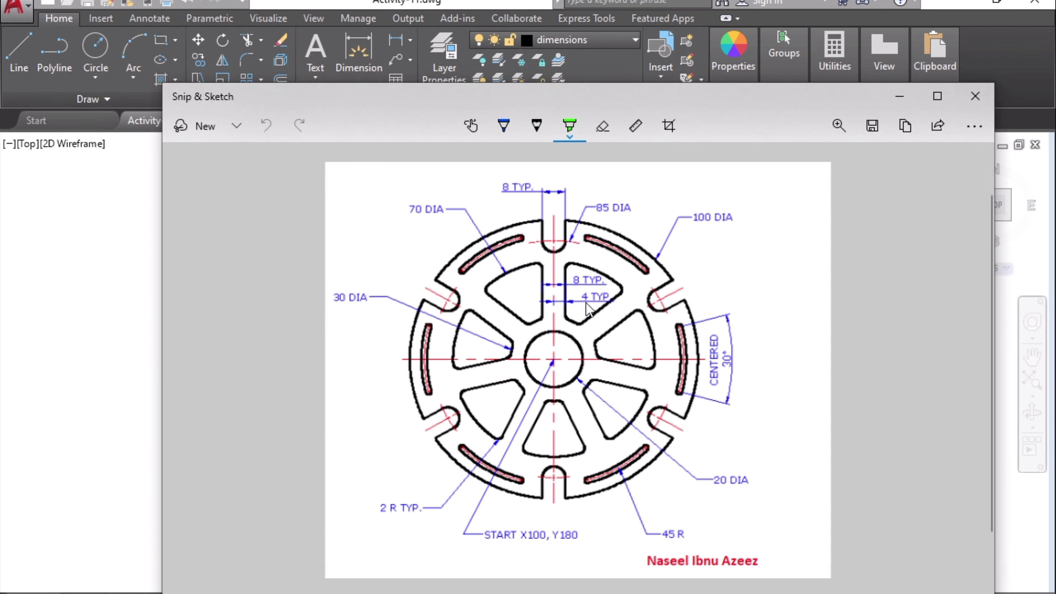
left_click(27, 316)
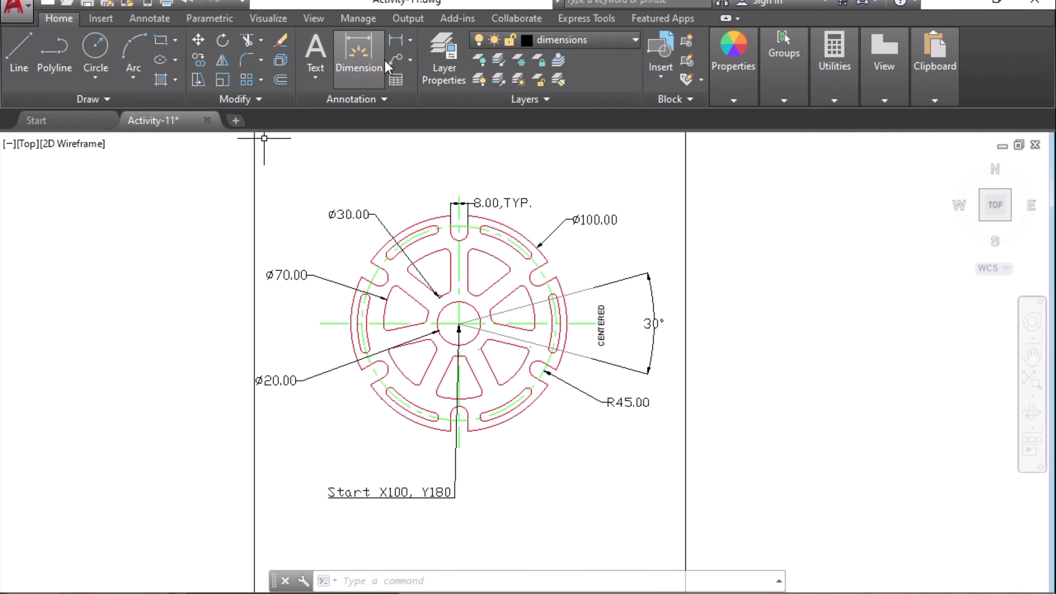
left_click(410, 40)
left_click(432, 65)
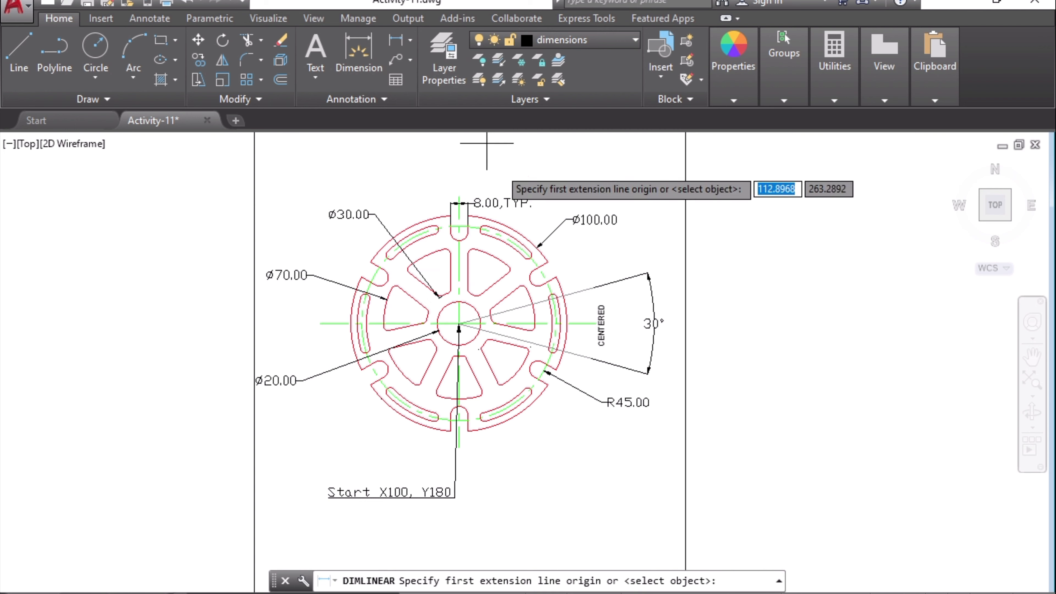
scroll(514, 268, "up", 2)
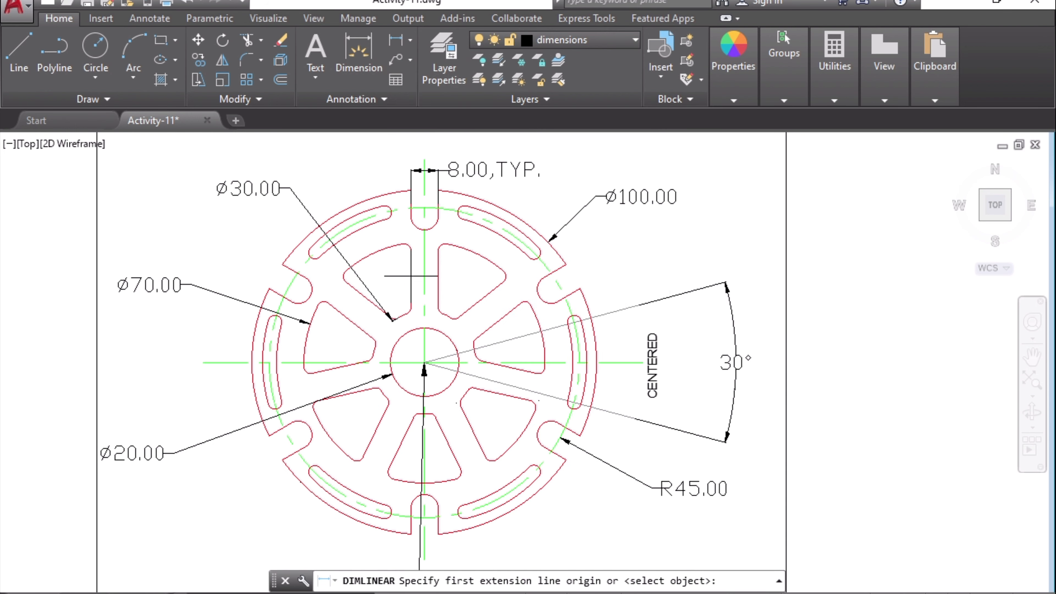
left_click(410, 279)
left_click(438, 283)
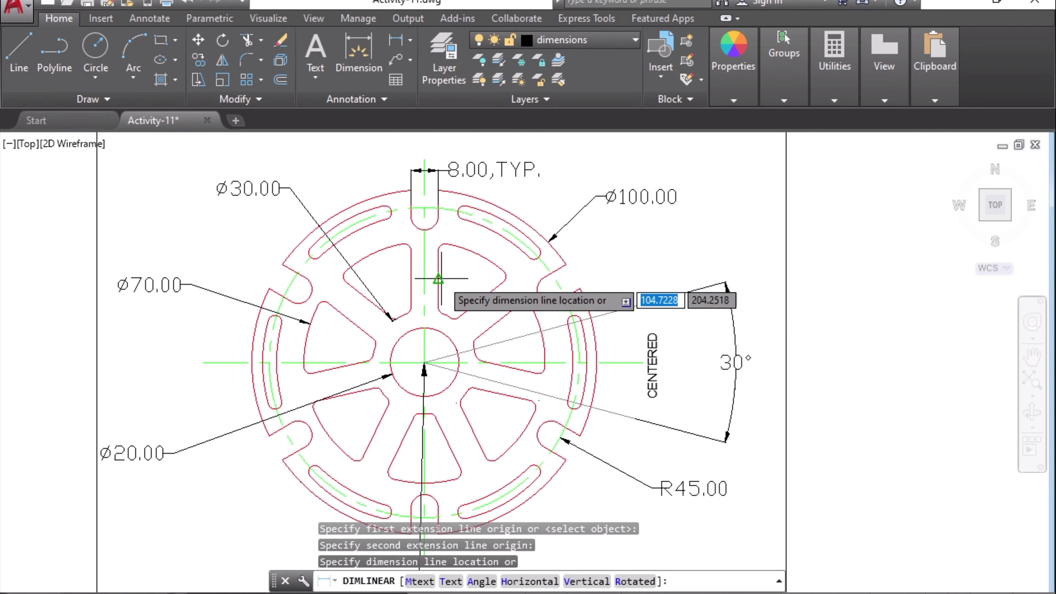
left_click(456, 275)
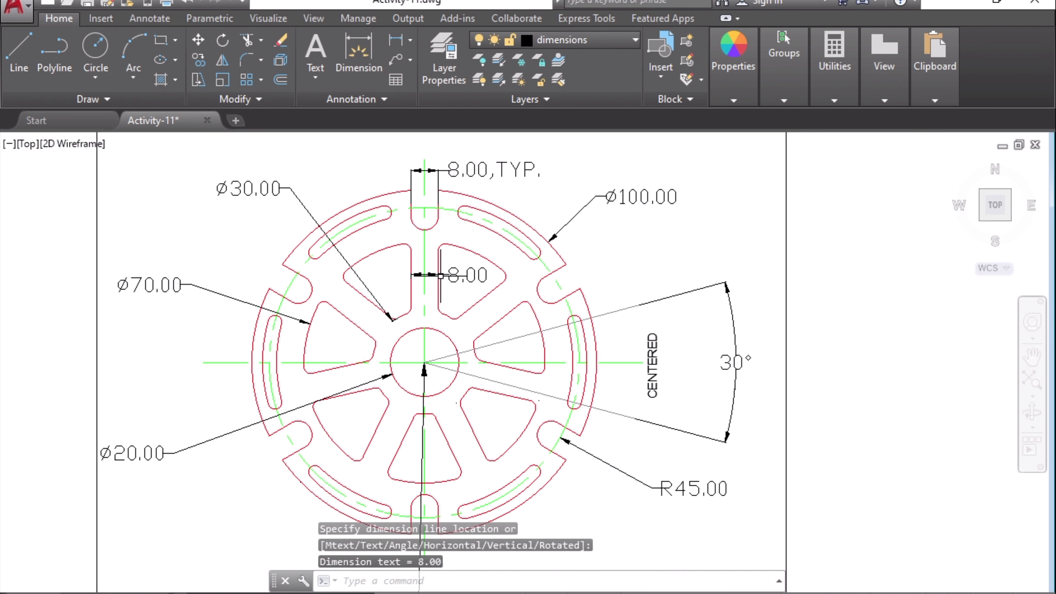
Add a linear dimension from the vertical centerline to the top spoke's right edge, just below the full spoke-width dimension.
left_click(395, 40)
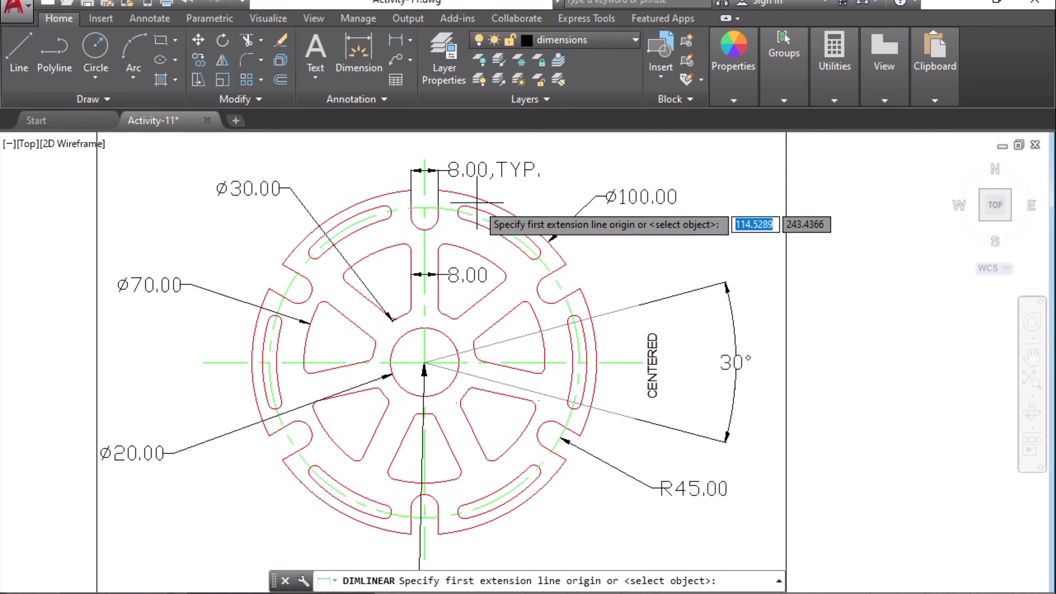
left_click(411, 297)
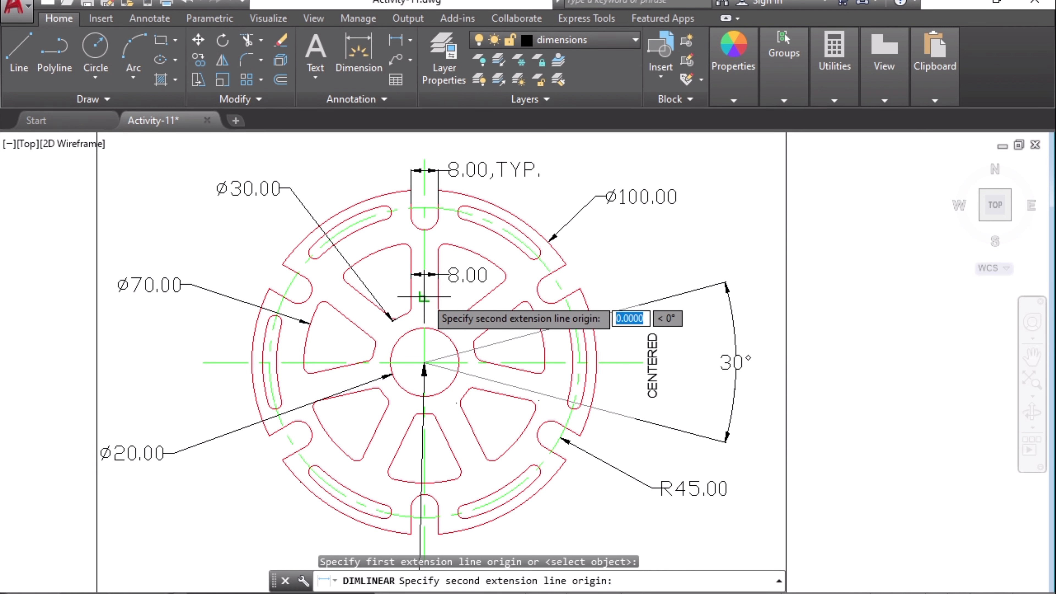
left_click(438, 297)
left_click(457, 298)
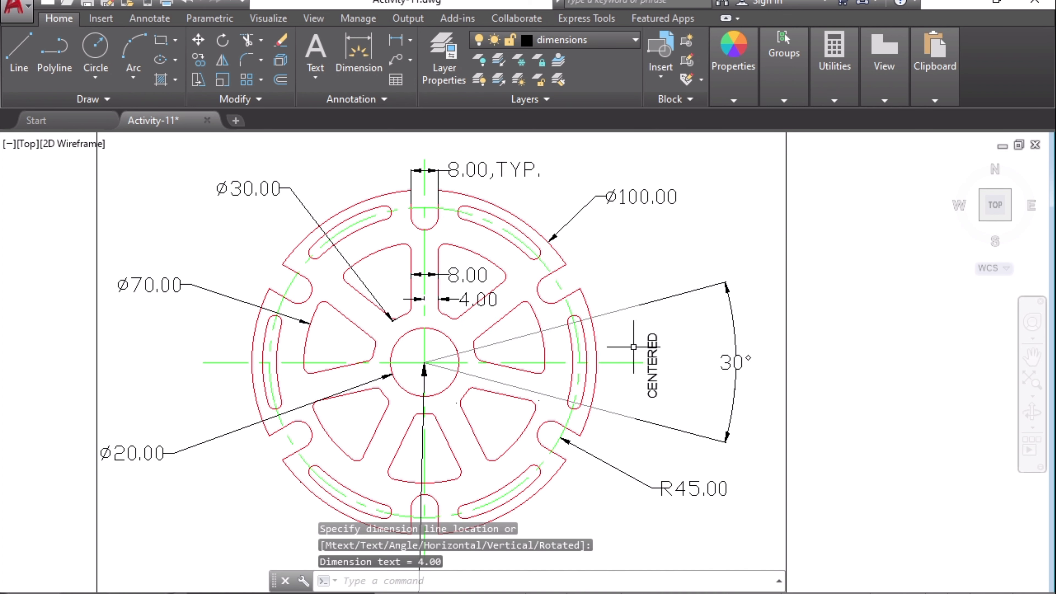
Examine the wheel's dimensions, the "CENTERED" note and the start-point leader within the drawing frame.
scroll(610, 444, "down", 2)
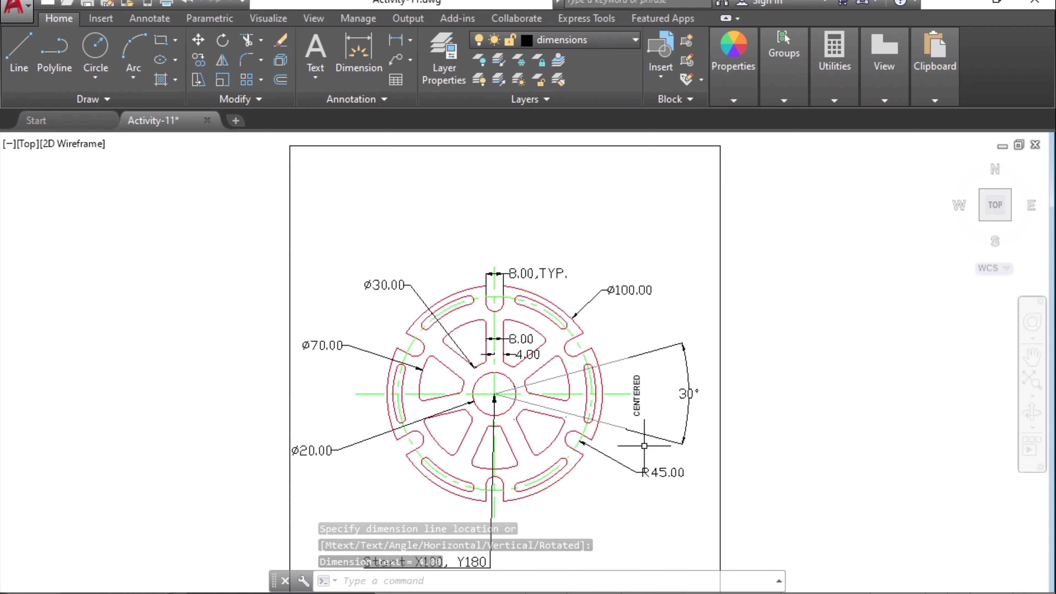
scroll(634, 408, "up", 2)
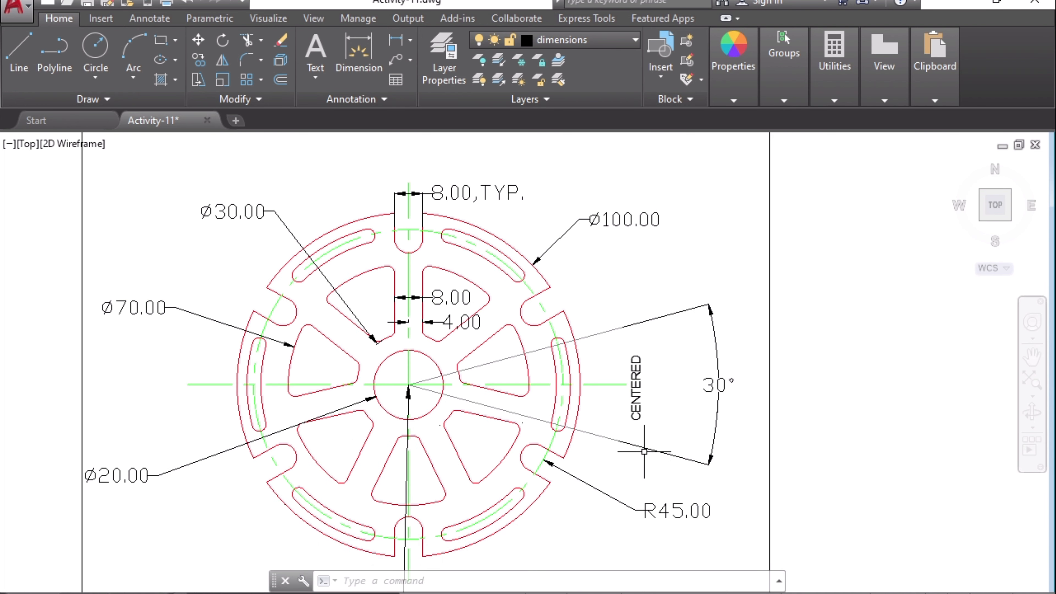
scroll(632, 461, "down", 2)
mouse_move(598, 518)
middle_mouse_down()
mouse_move(579, 514)
mouse_move(578, 415)
middle_mouse_up()
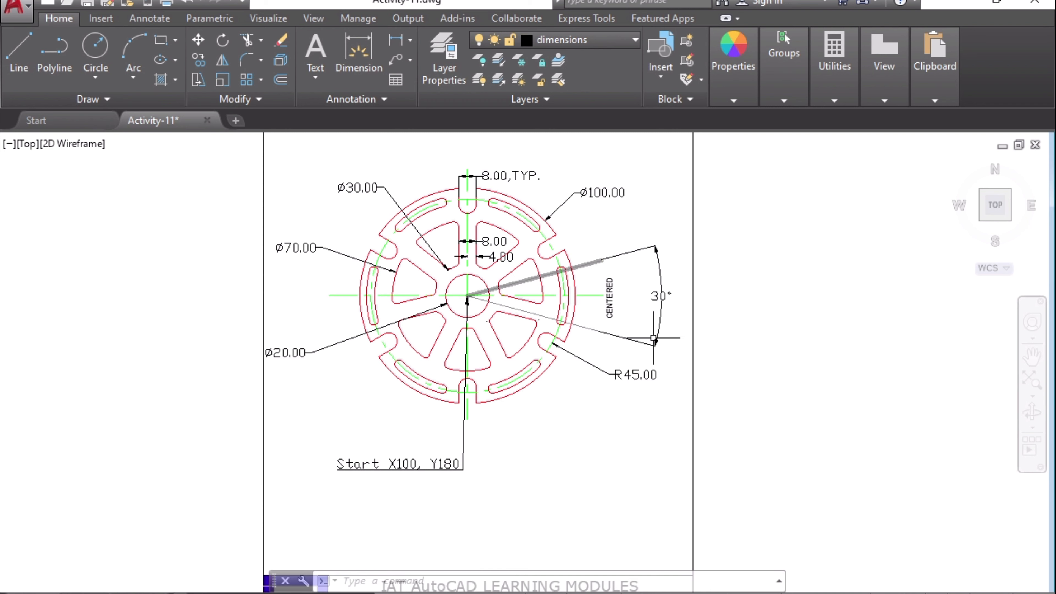
scroll(654, 337, "up", 4)
middle_click_drag(589, 250, 653, 392)
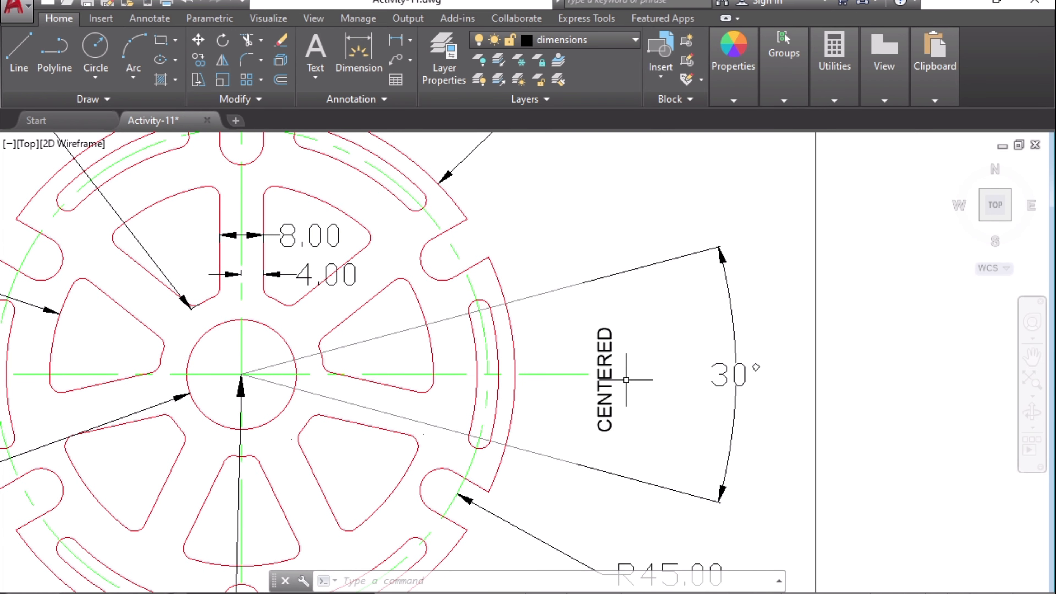
scroll(618, 427, "down", 2)
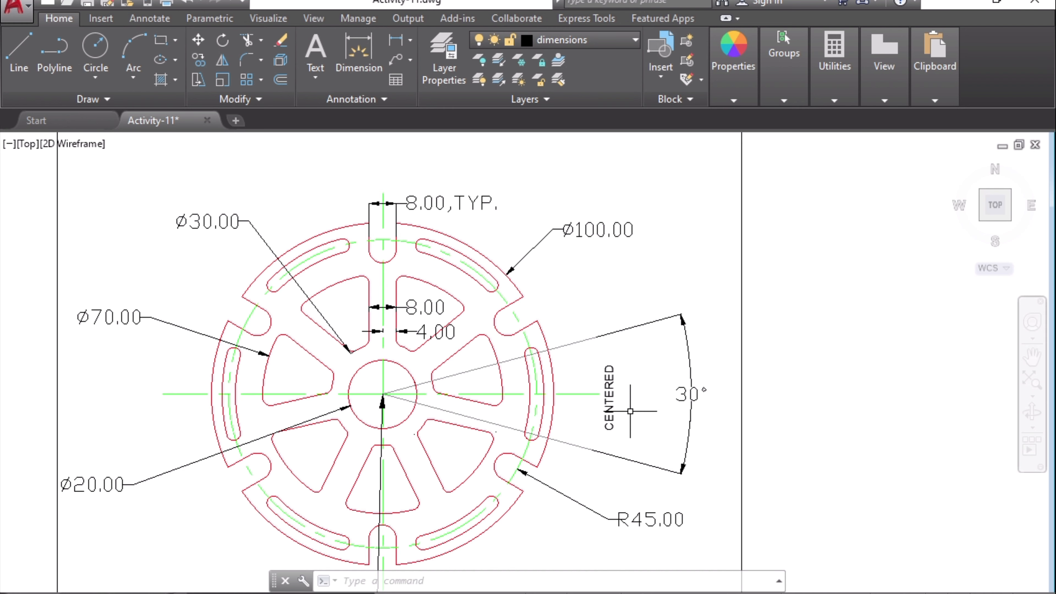
middle_click_drag(630, 411, 644, 309)
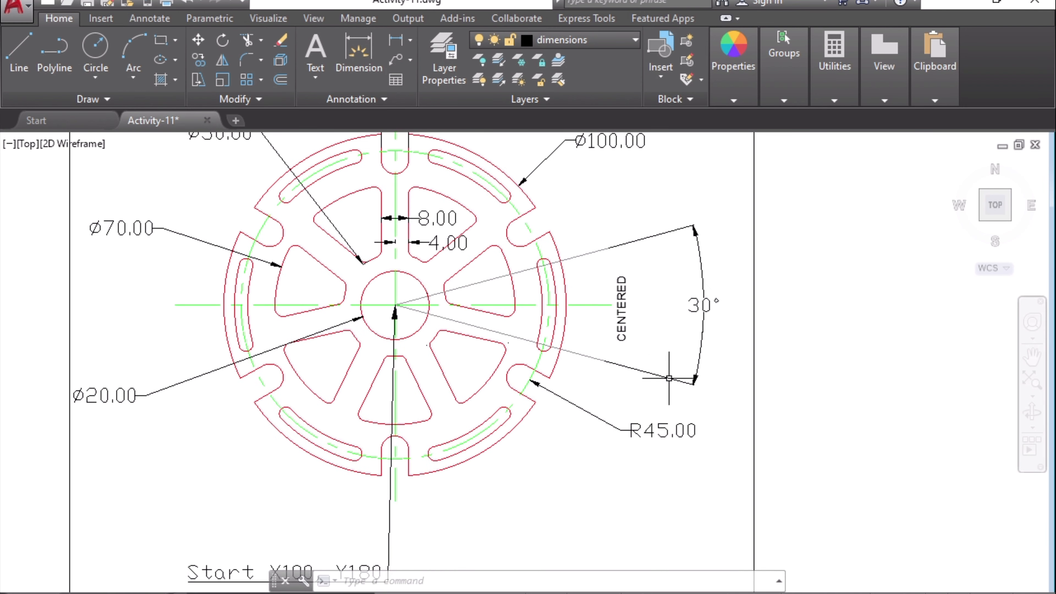